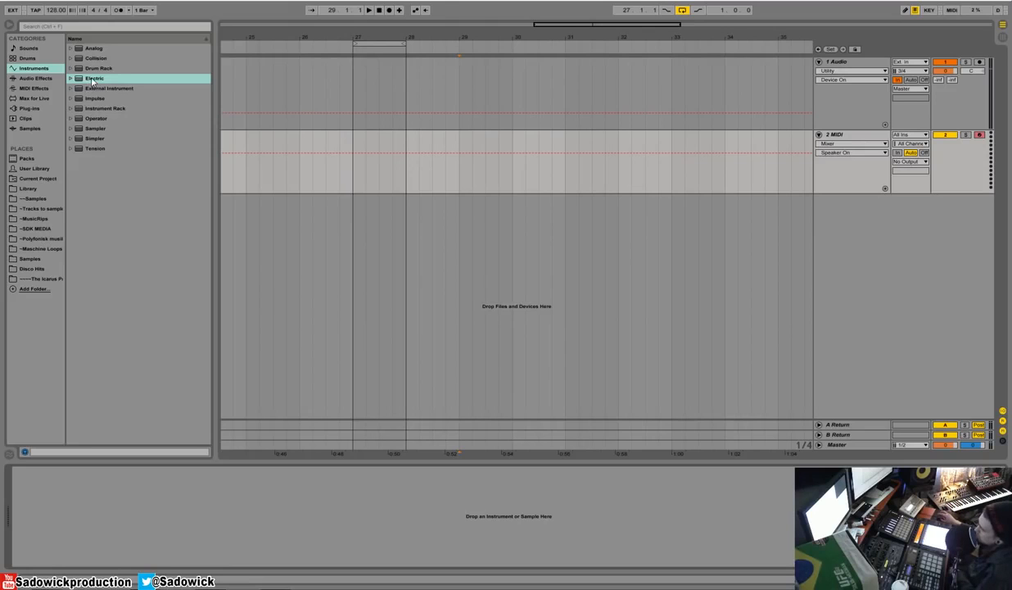
Load the Electric instrument onto the empty MIDI track.
left_click(95, 79)
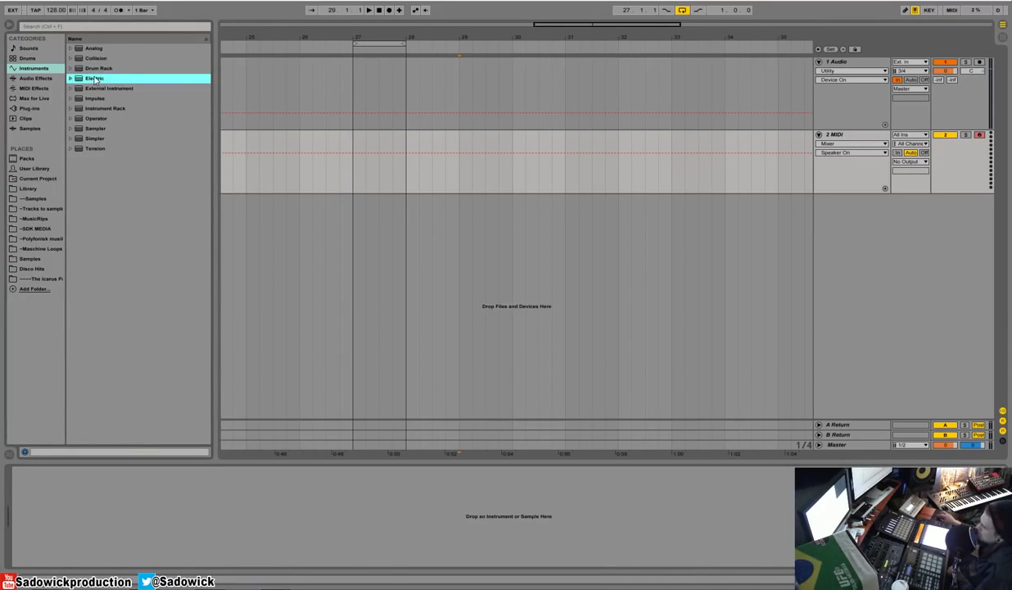
left_click_drag(95, 79, 135, 495)
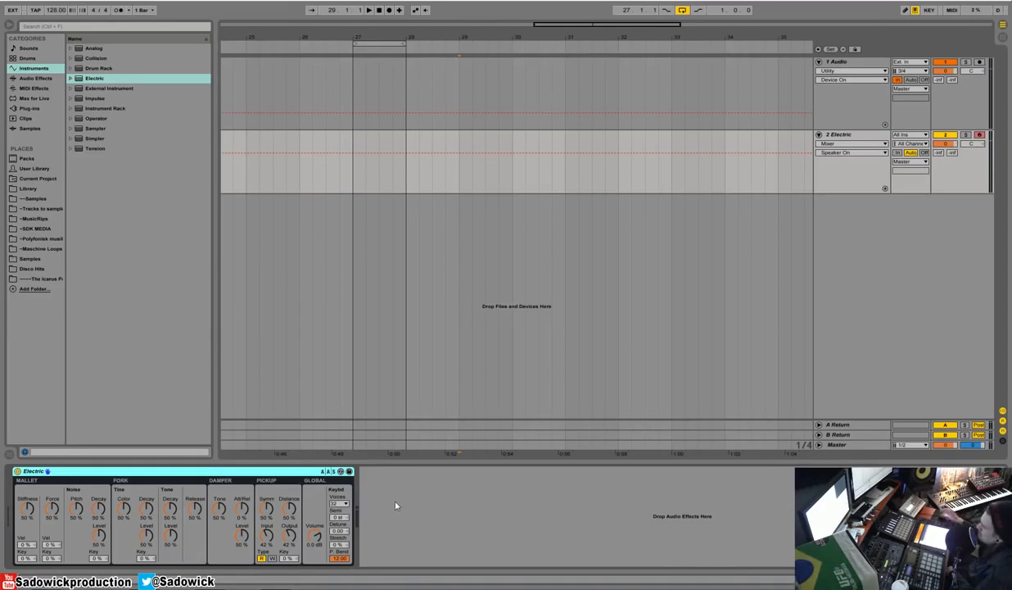
Add Auto Pan after the Electric instrument and set its amount to 61.9% and its rate to 3.62 Hz.
left_click(36, 78)
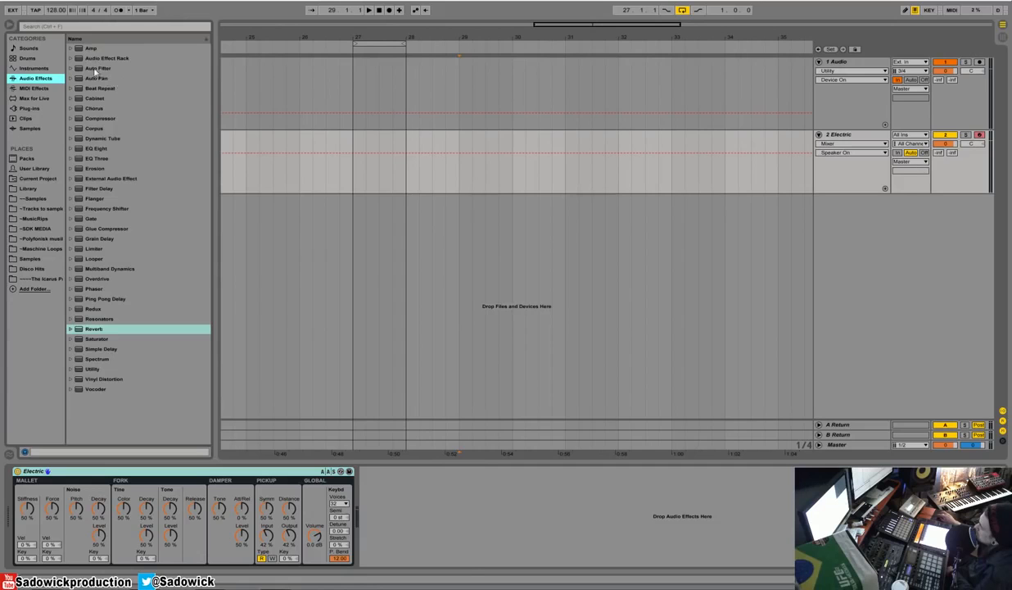
left_click_drag(94, 79, 410, 479)
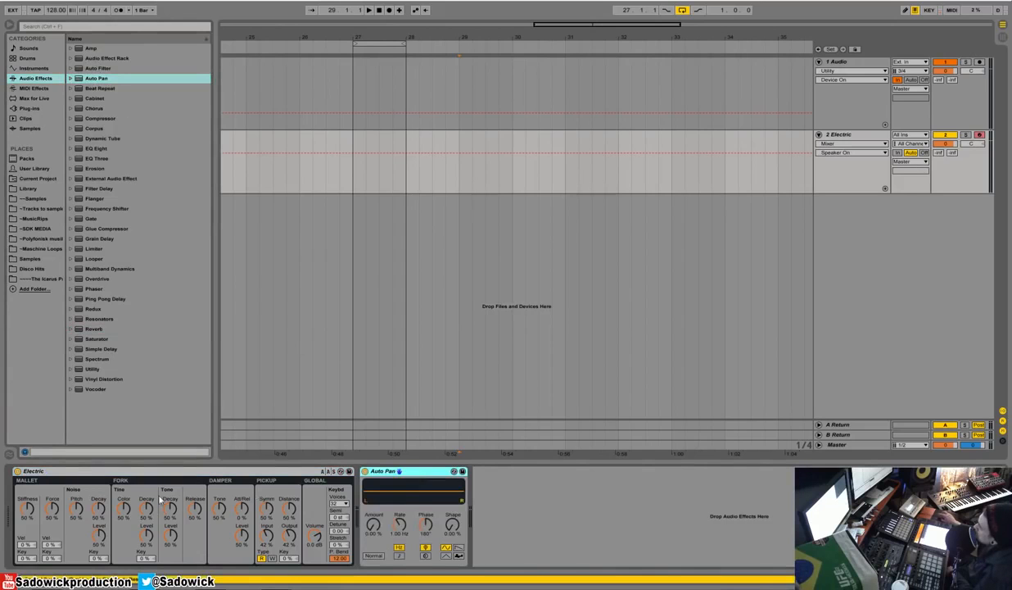
left_click_drag(373, 523, 404, 516)
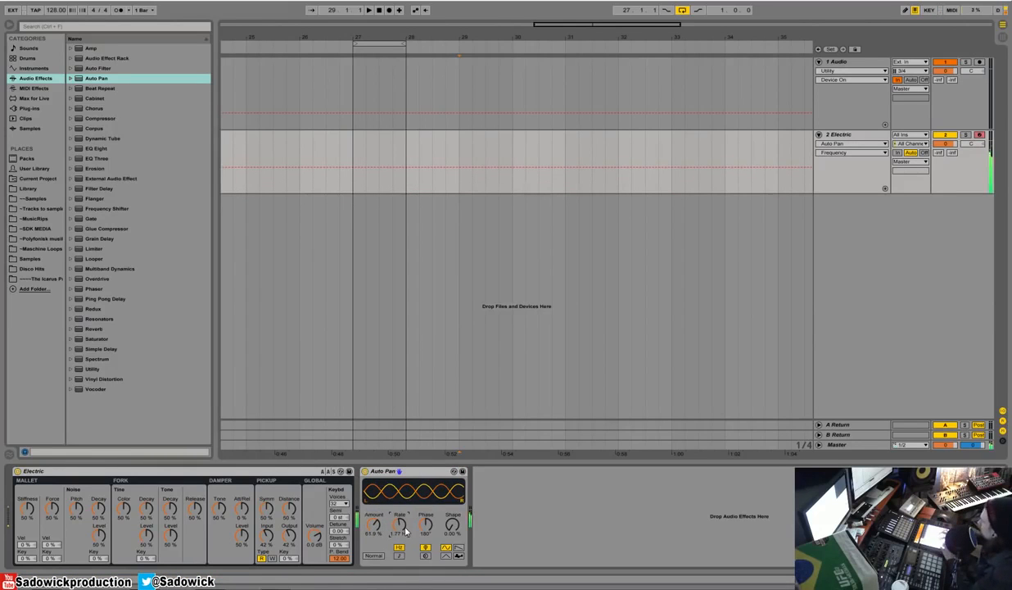
left_click_drag(405, 528, 405, 510)
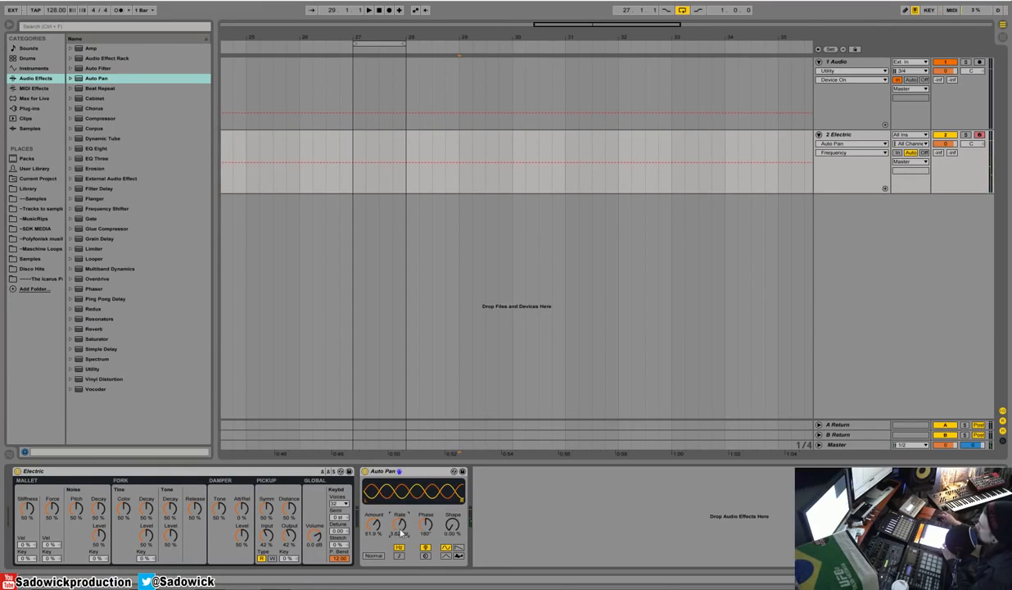
Insert a Reverb between Electric and Auto Pan, with Dry/Wet at 29% and its Flat and Cut options switched off.
double_click(94, 329)
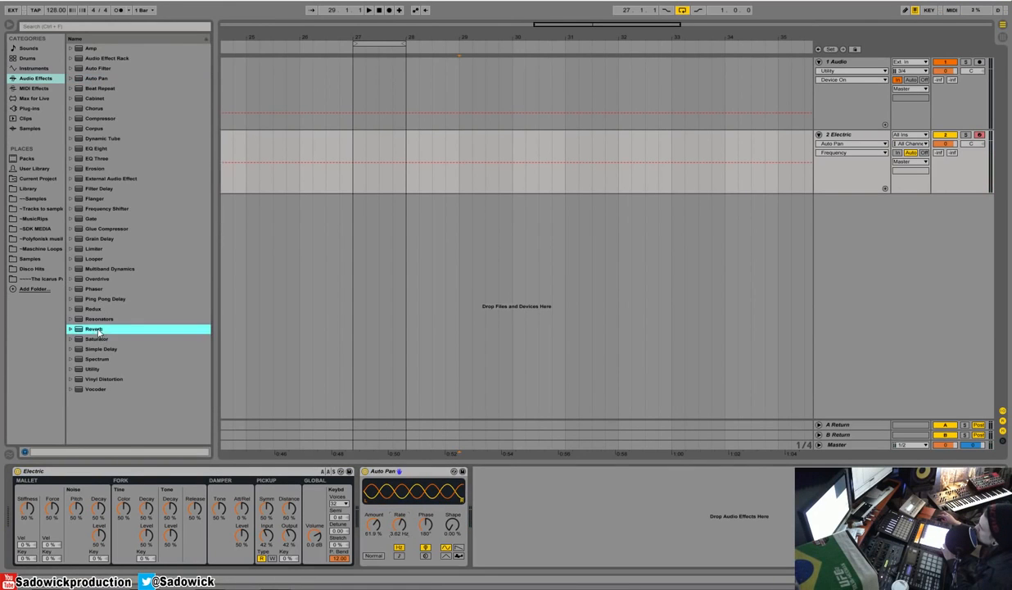
left_click_drag(601, 553, 601, 561)
left_click(524, 551)
left_click(537, 551)
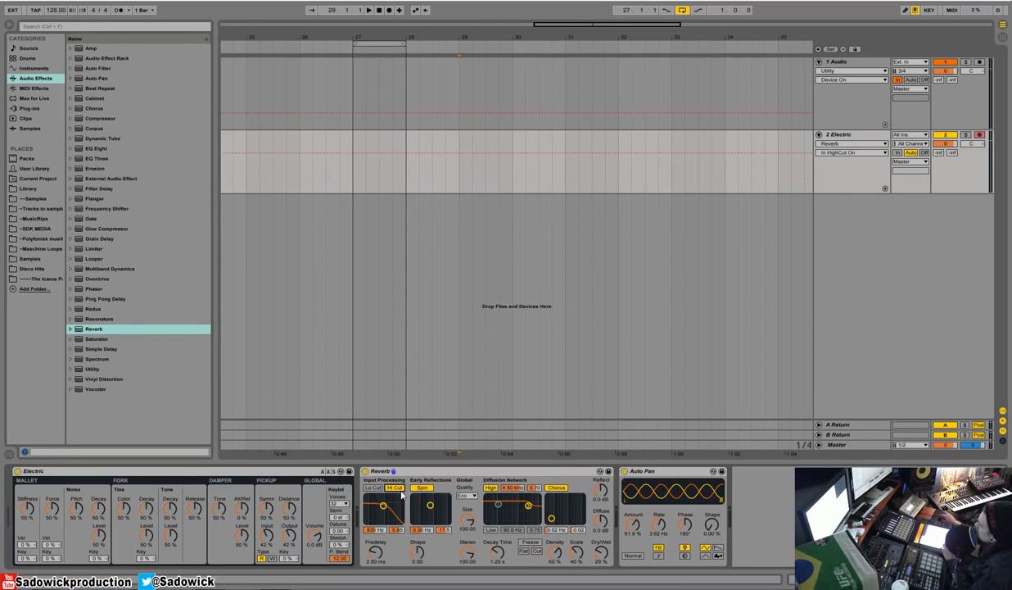
Switch off the Reverb's Hi Cut, Spin, High filter and Chorus.
left_click(394, 487)
left_click(421, 487)
left_click(490, 488)
left_click(557, 487)
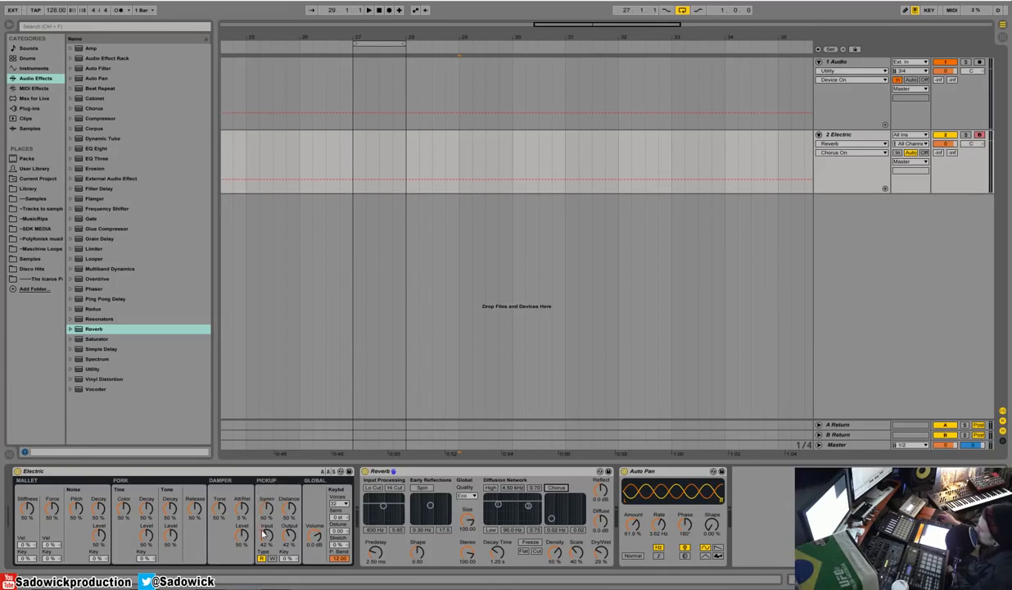
Adjust Electric's pickup to 59% symmetry, 71% distance and 71% input.
left_click_drag(266, 508, 266, 495)
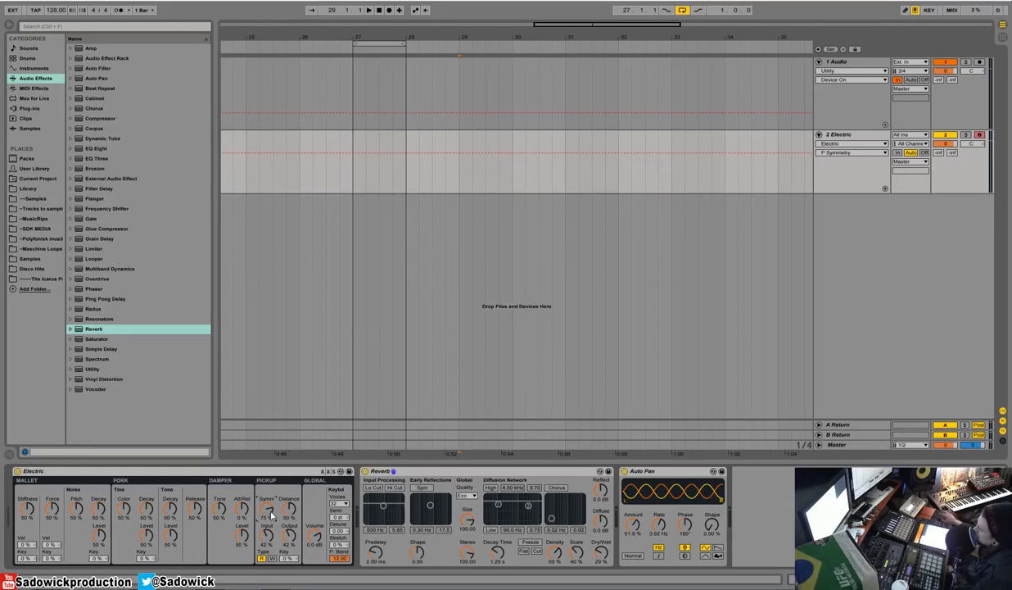
left_click_drag(286, 507, 287, 504)
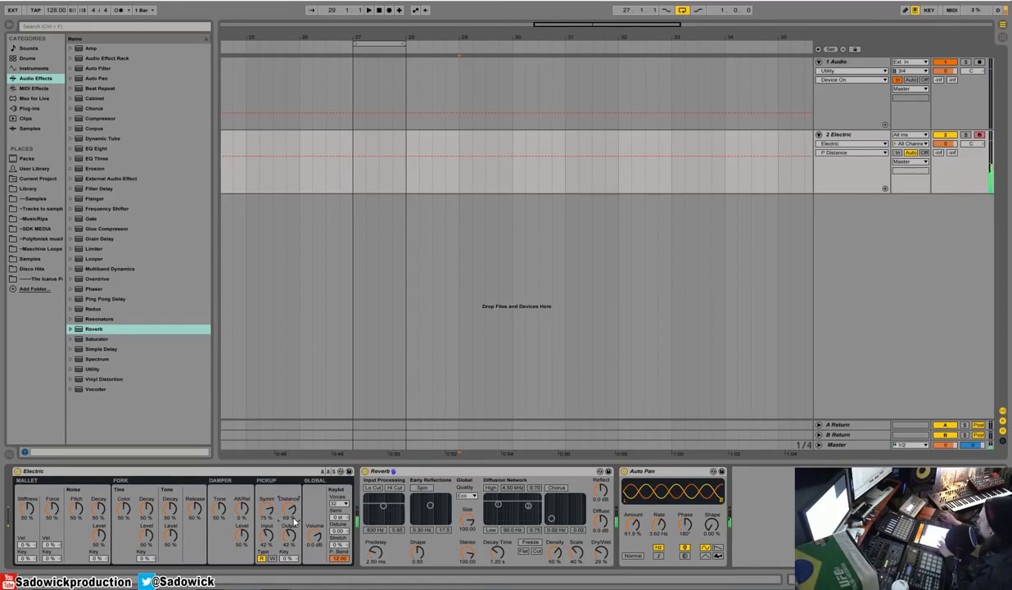
left_click_drag(266, 513, 267, 573)
left_click_drag(289, 509, 288, 501)
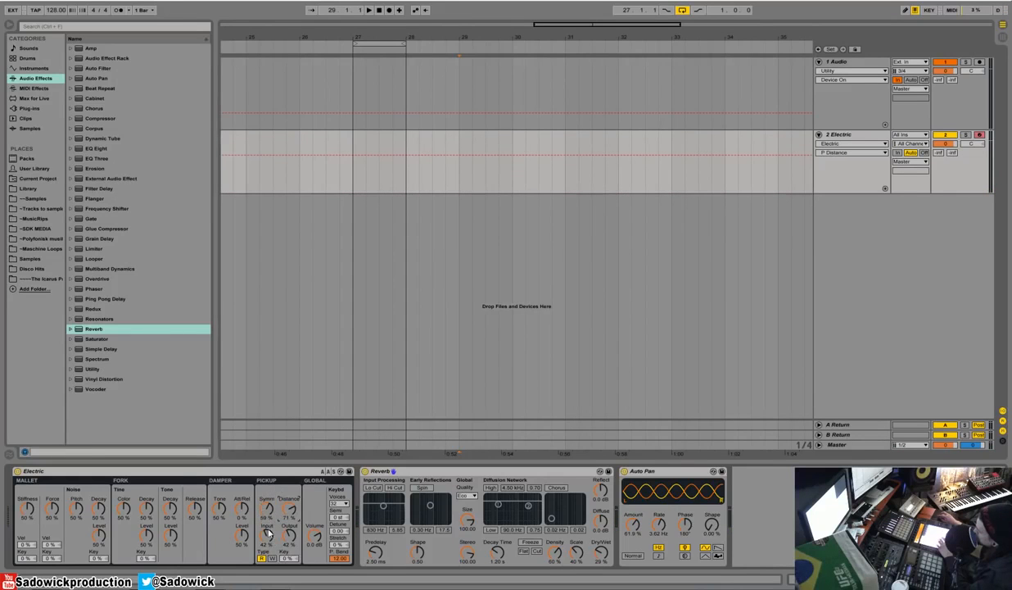
left_click_drag(273, 536, 273, 521)
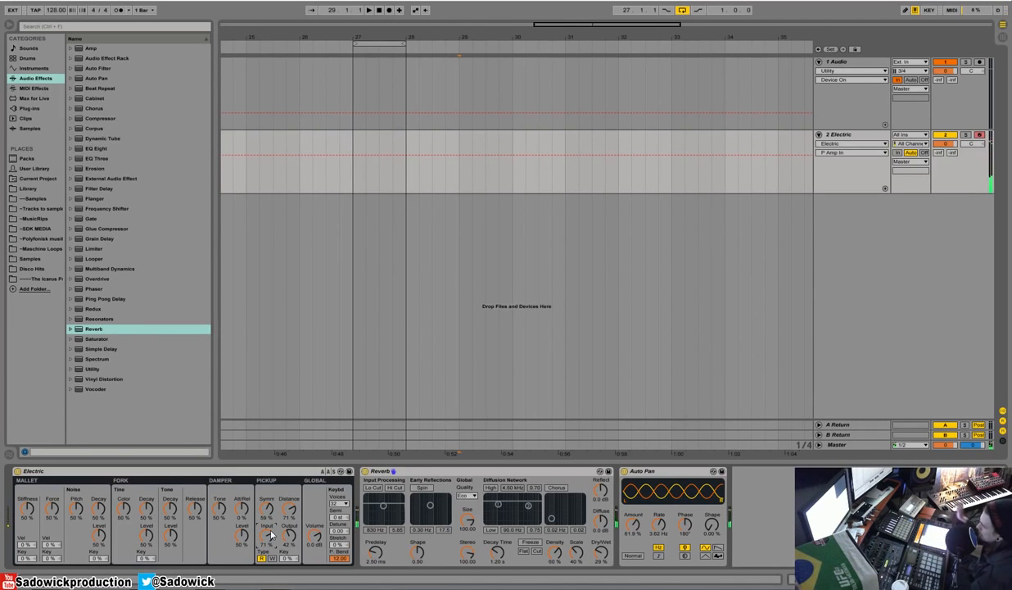
Remove Electric, Reverb and Auto Pan from the MIDI track.
right_click(195, 471)
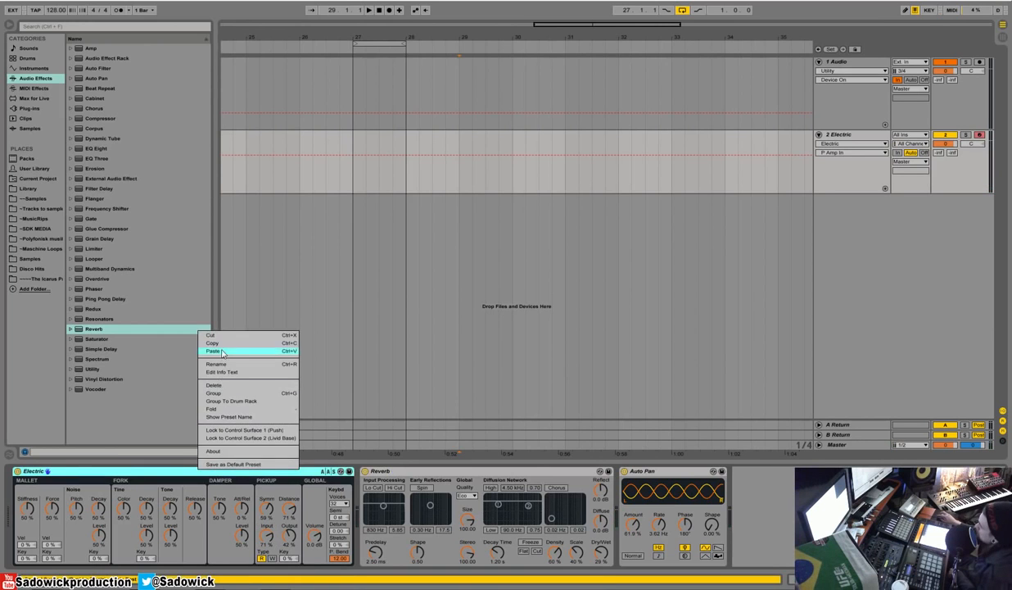
left_click(224, 336)
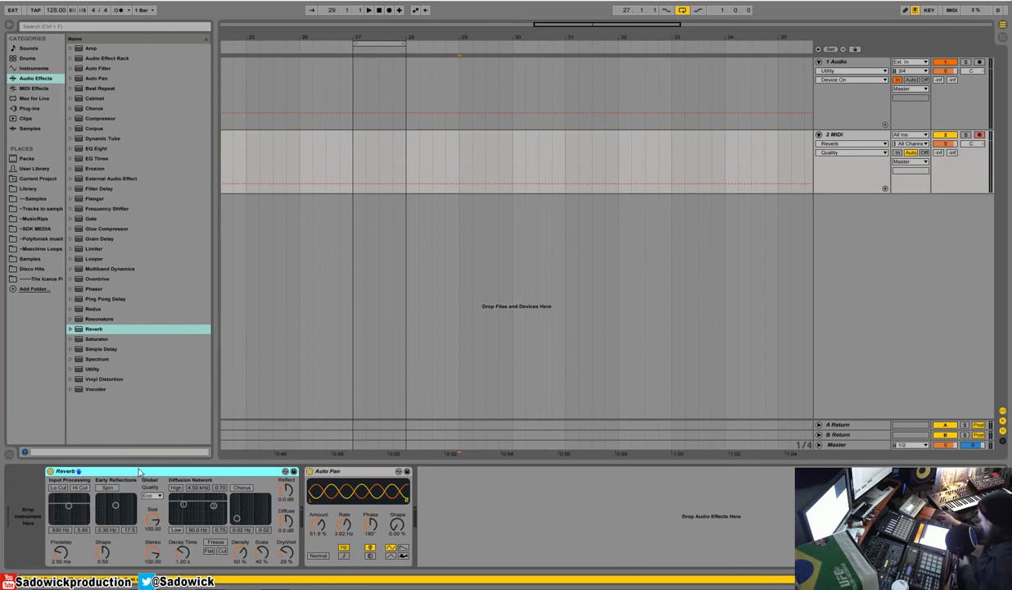
key("Delete")
key("Delete")
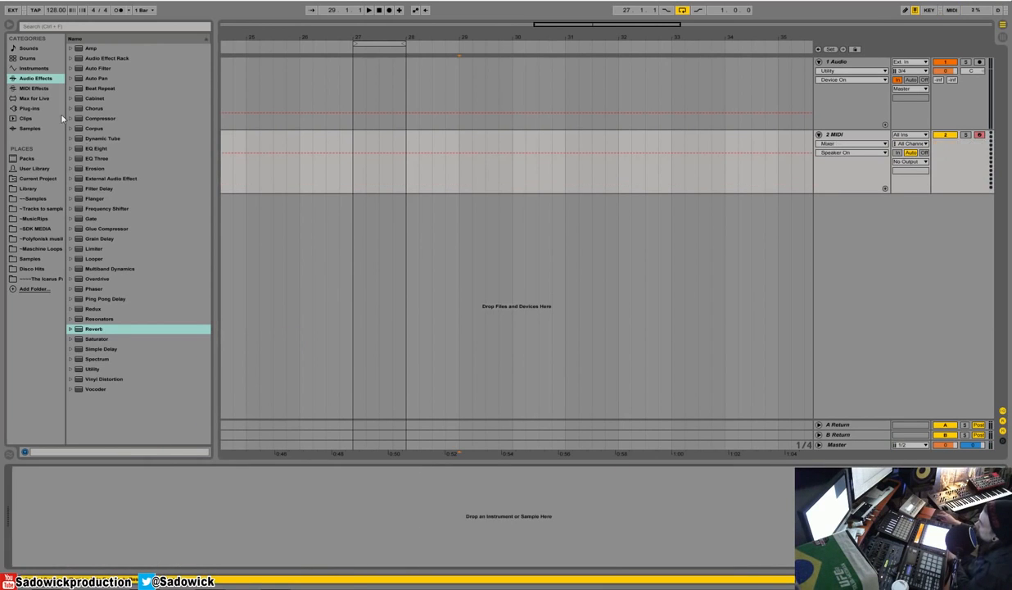
Load the Tension instrument onto the empty MIDI track.
left_click(34, 69)
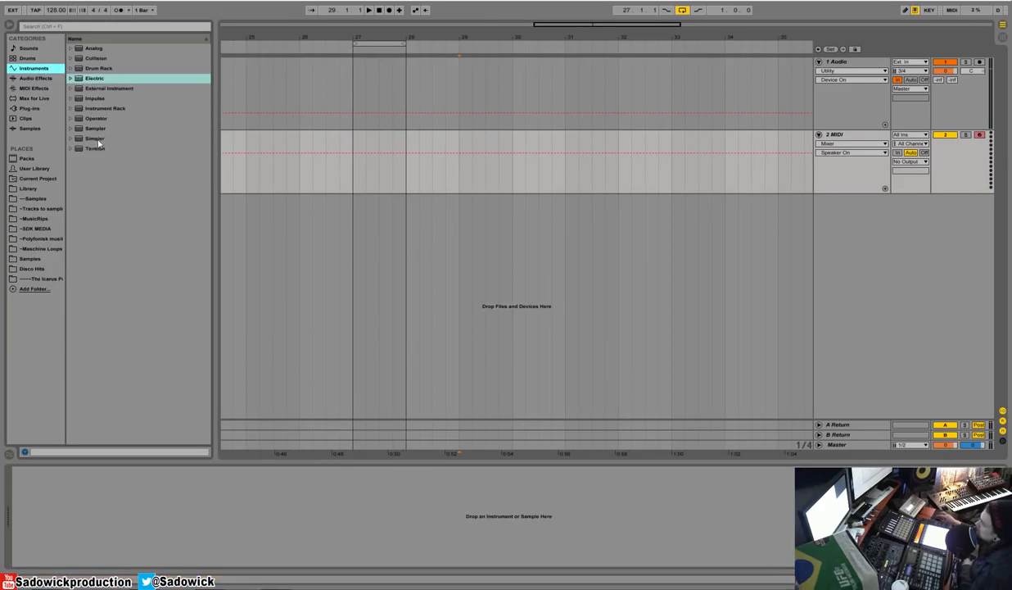
left_click_drag(96, 150, 114, 503)
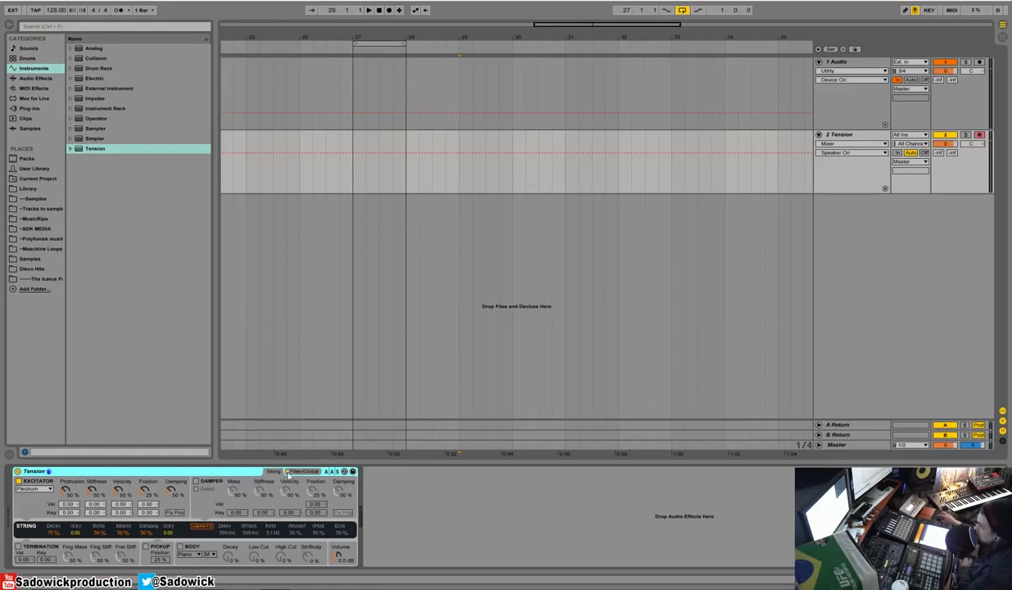
Audition Tension's Guitar & Plucked presets and load Hard Picked Guitar onto the MIDI track.
left_click(70, 149)
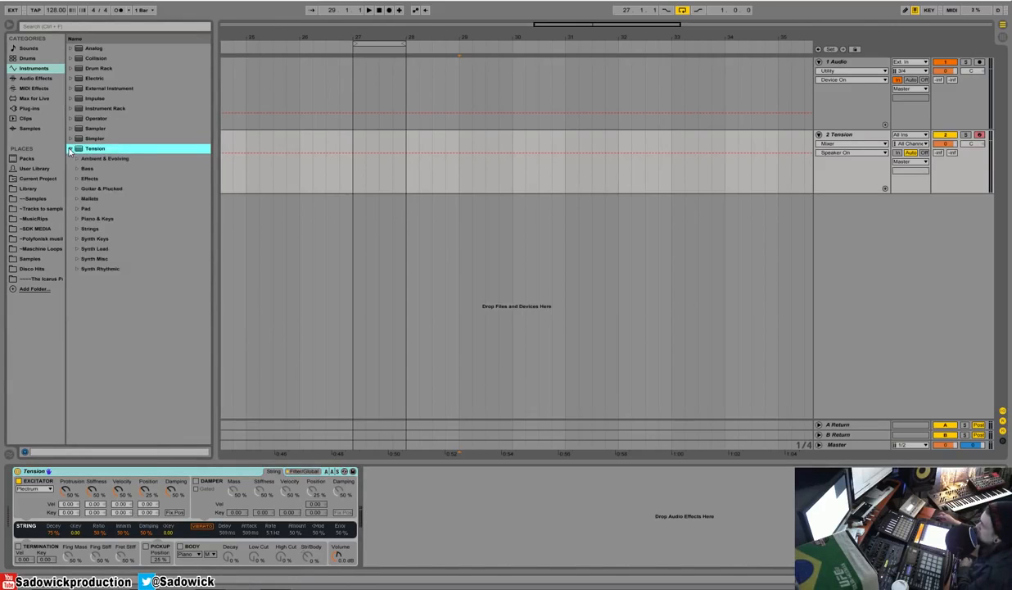
left_click(77, 188)
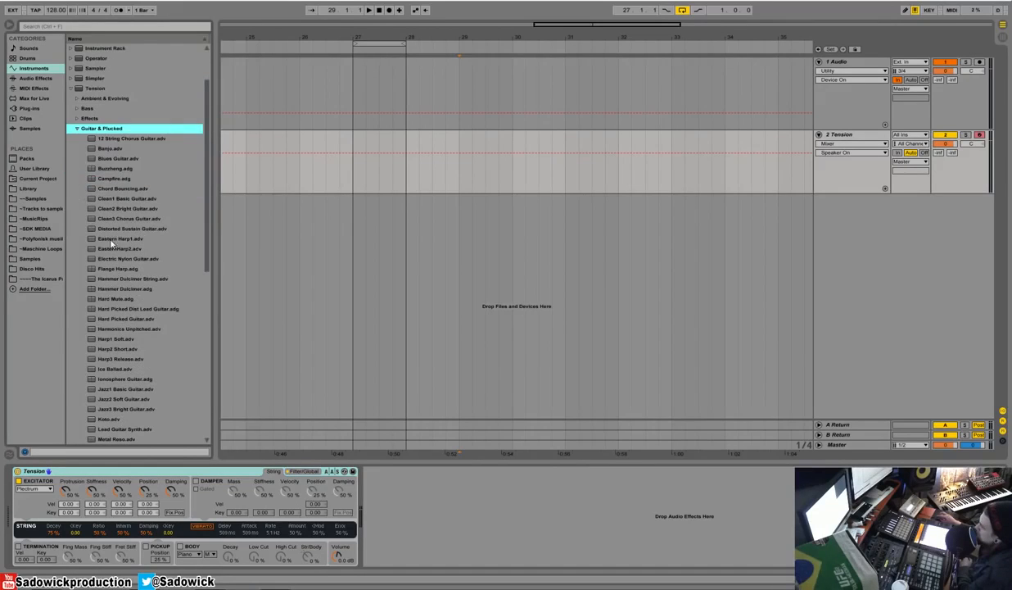
left_click(117, 289)
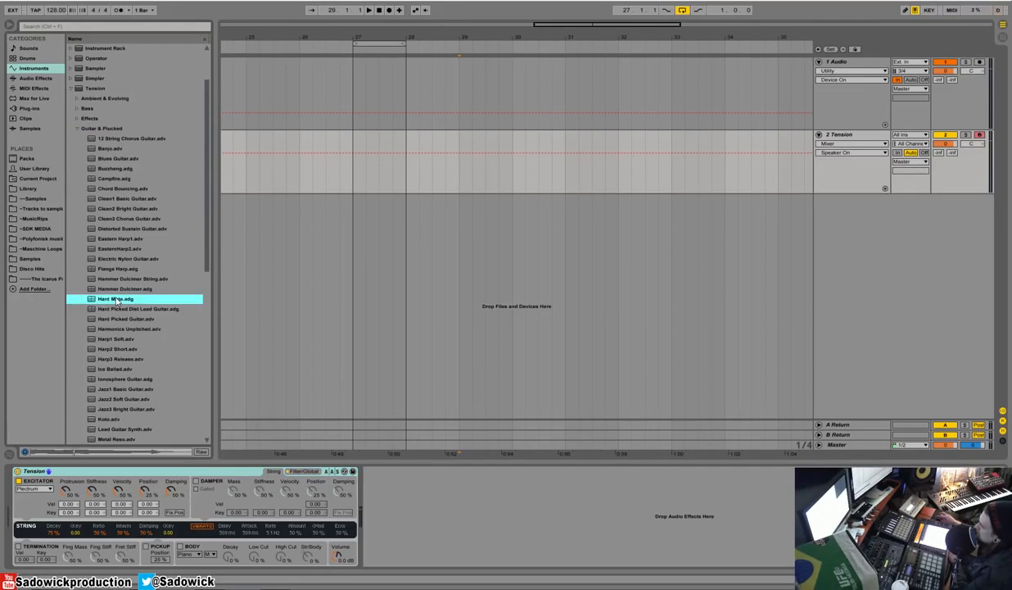
key("Down")
key("Down")
key("Down")
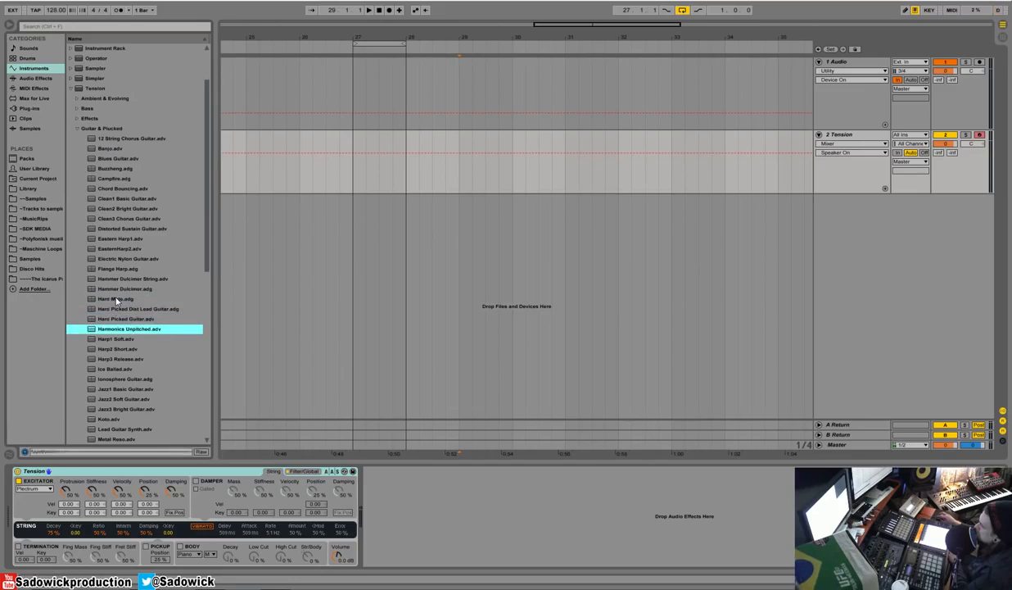
key("Return")
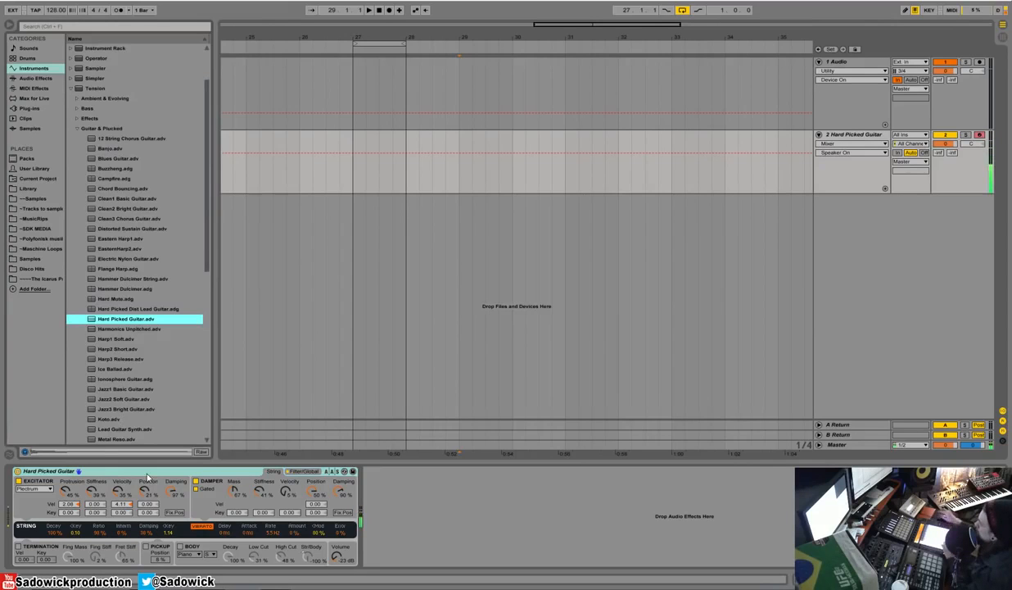
Add an Amp followed by a Cabinet after the Hard Picked Guitar, leaving the Amp's output on Mono.
left_click(37, 77)
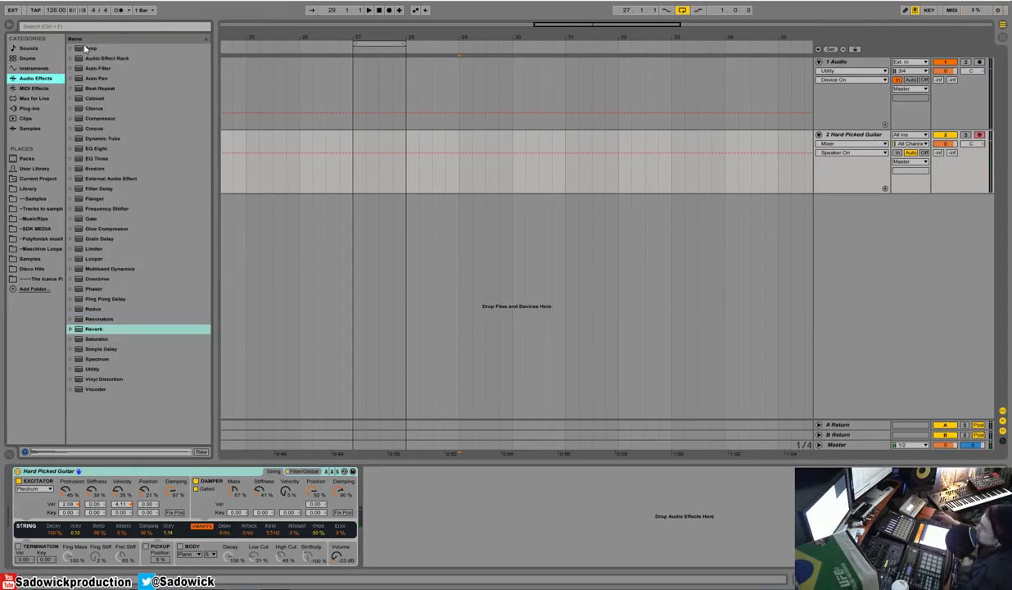
left_click(88, 48)
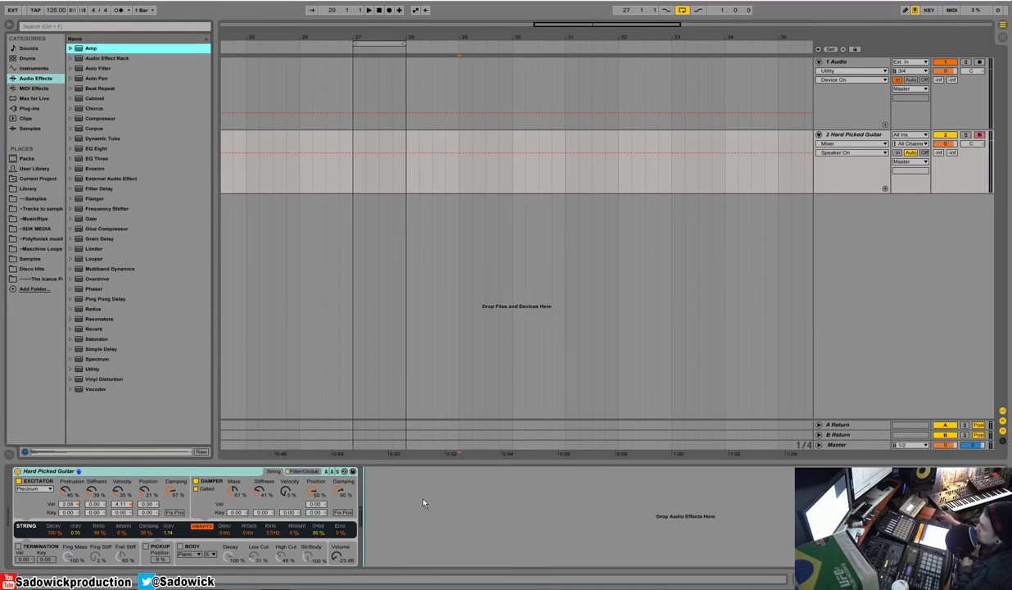
key("Return")
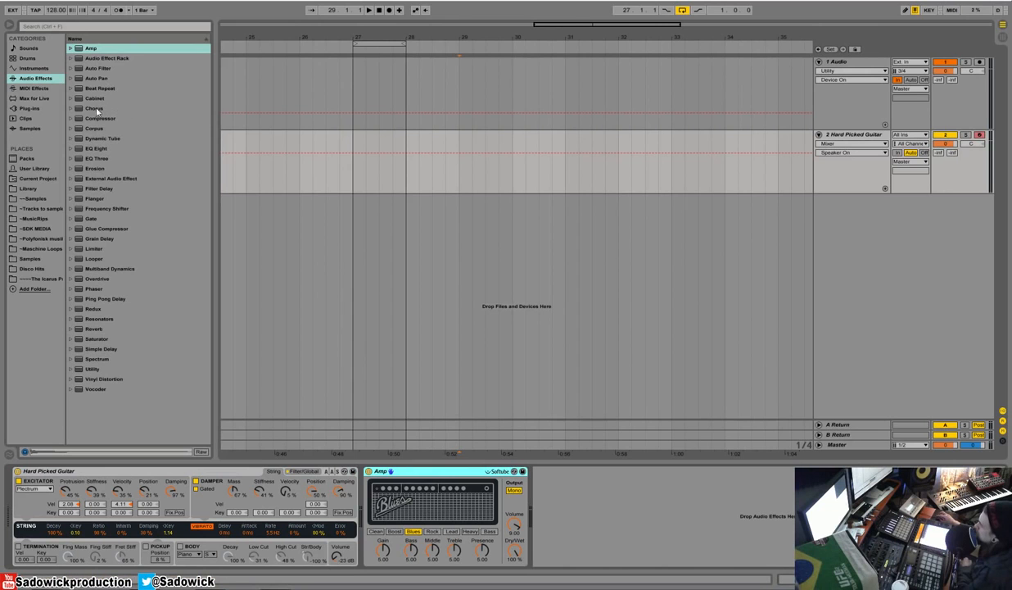
left_click_drag(94, 100, 573, 501)
left_click(514, 490)
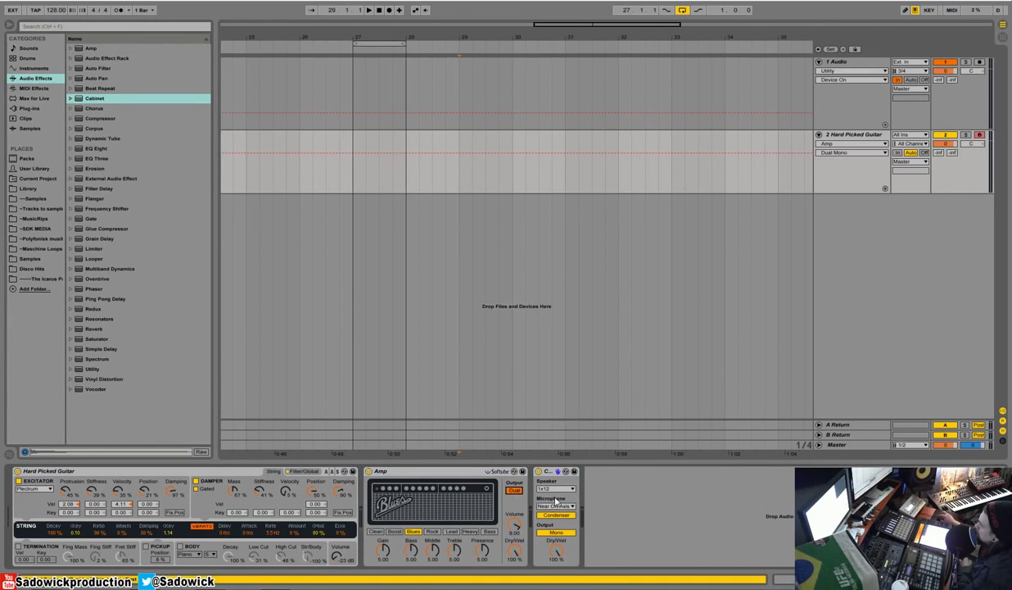
left_click(515, 490)
Configure the Cabinet with a 4x10 speaker, a Dynamic microphone and Dual output.
left_click(556, 489)
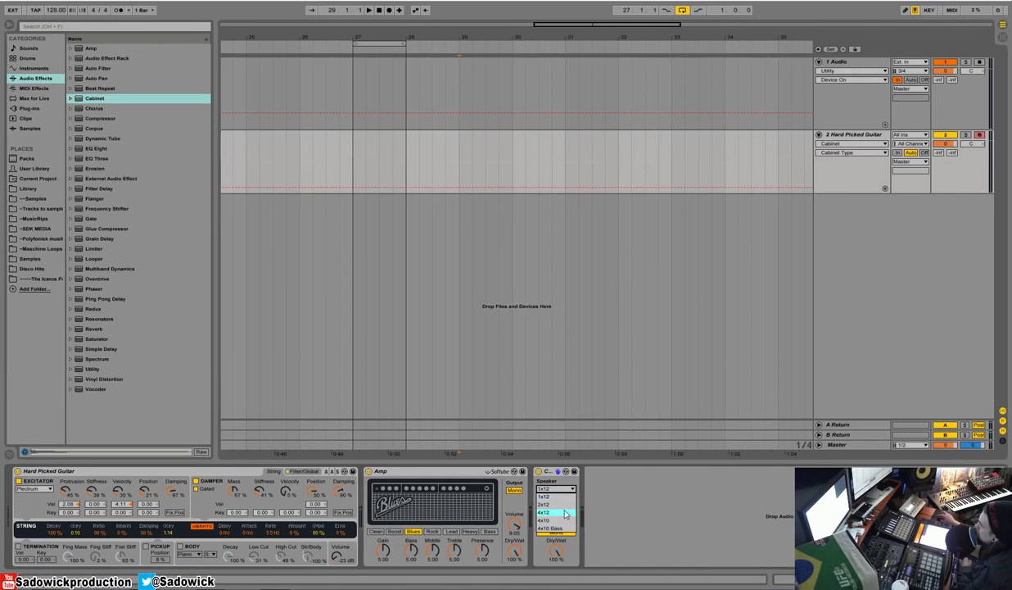
left_click(564, 523)
left_click(562, 518)
left_click(557, 533)
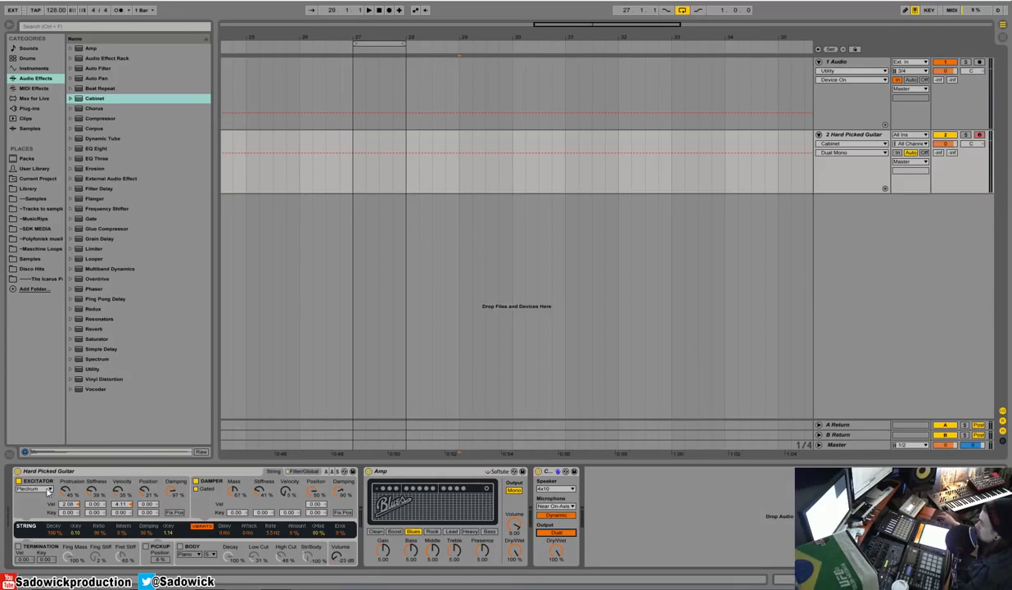
Change the Hard Picked Guitar's excitator type to Hammer.
left_click(47, 490)
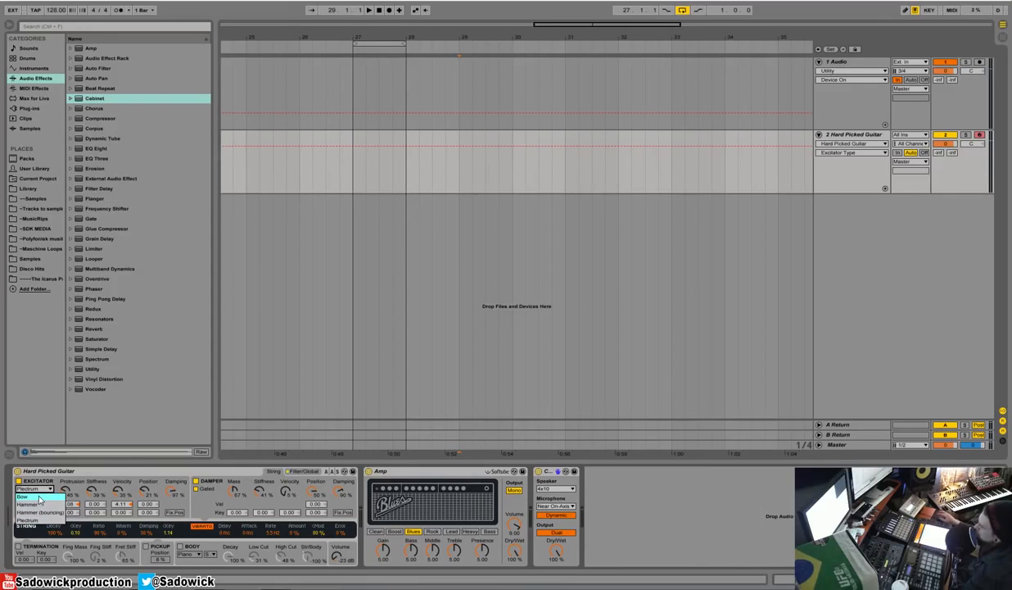
left_click(51, 504)
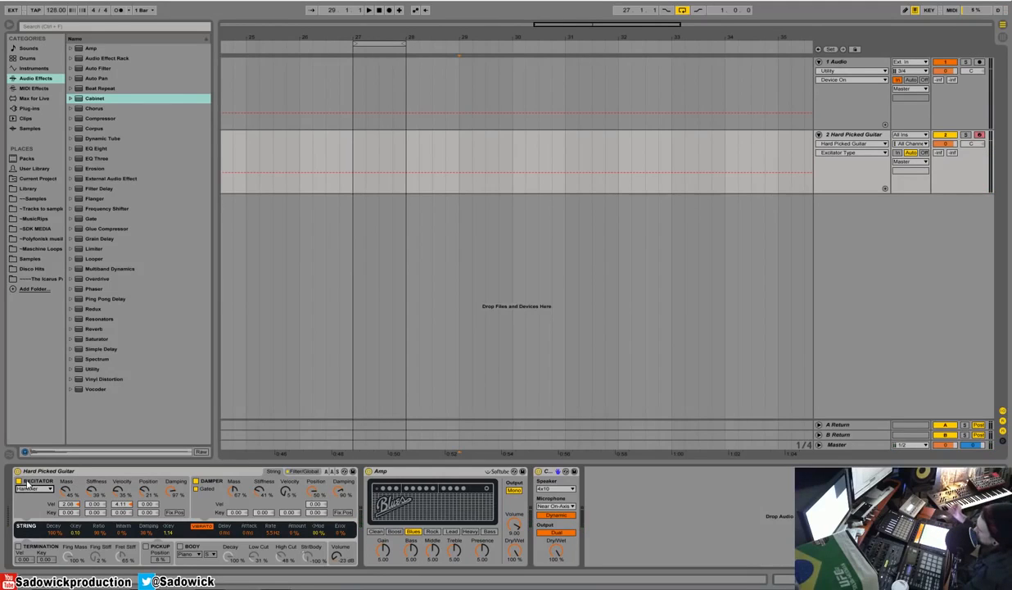
Remove Hard Picked Guitar, Amp and Cabinet from the MIDI track.
left_click(204, 472)
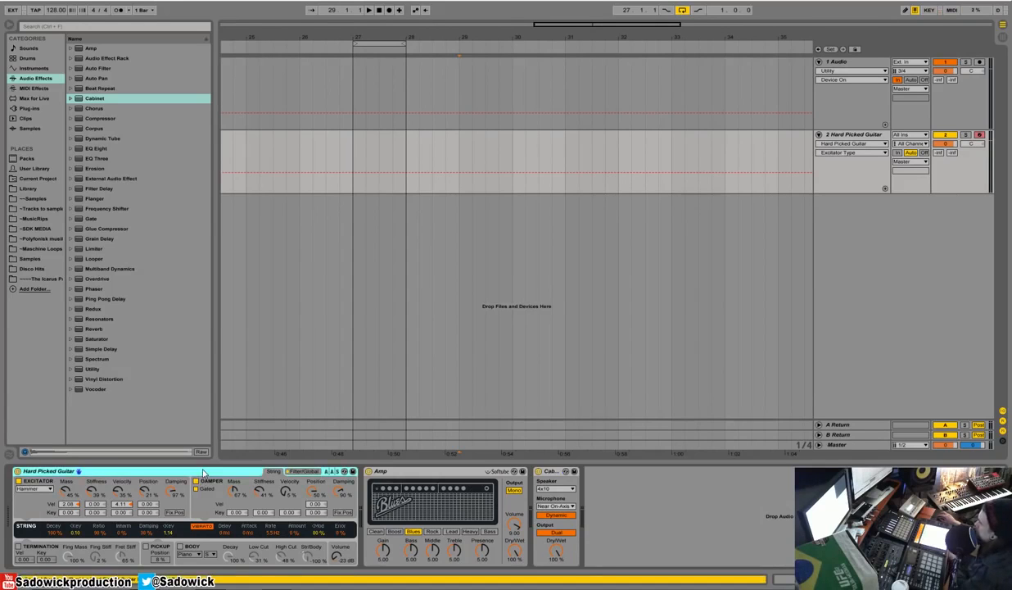
key("Delete")
key("Delete")
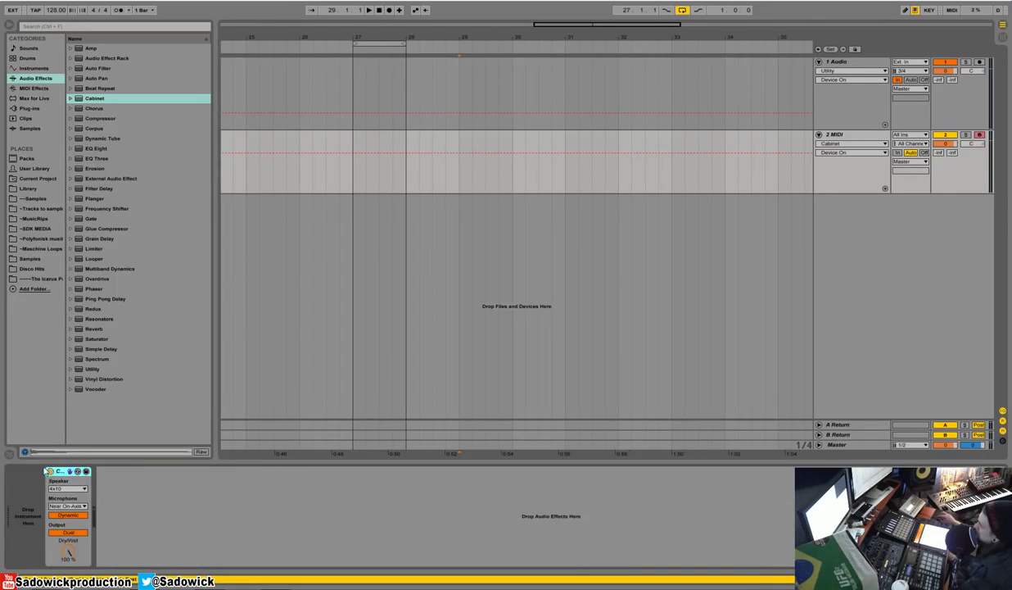
key("Delete")
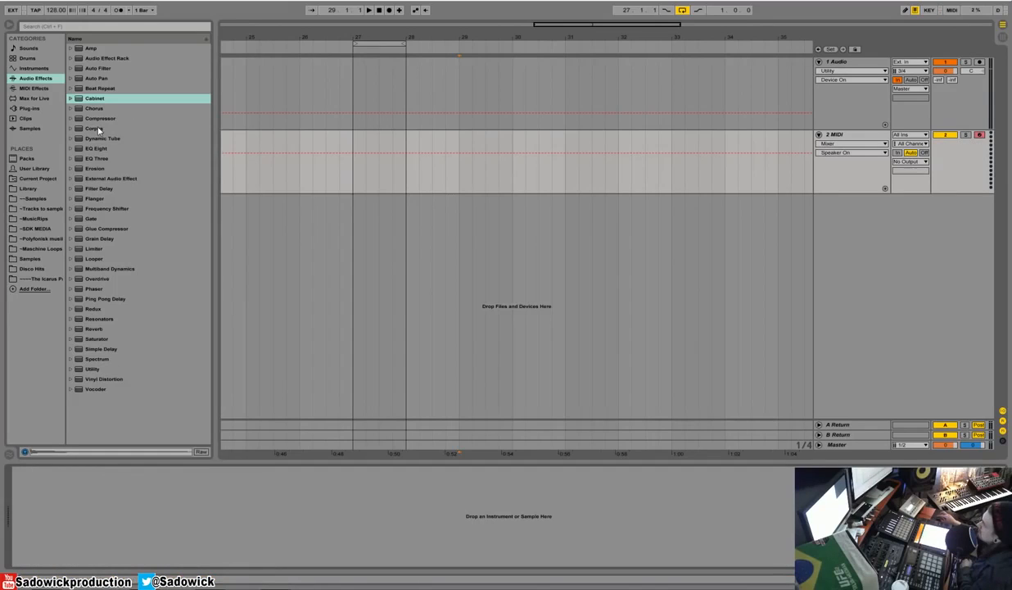
Load the Collision instrument onto the empty MIDI track.
left_click(38, 68)
left_click(70, 90)
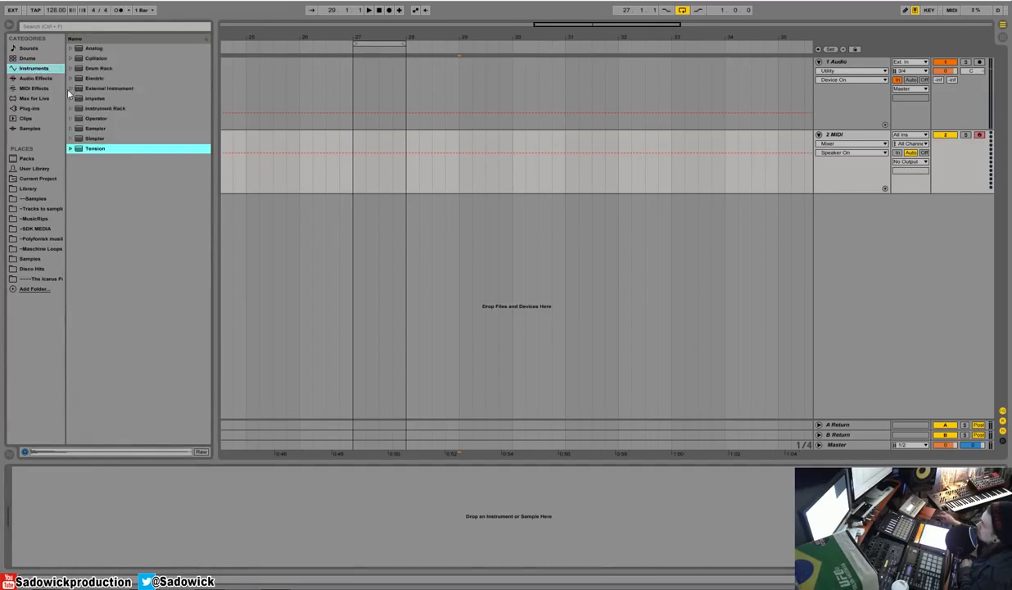
left_click(95, 58)
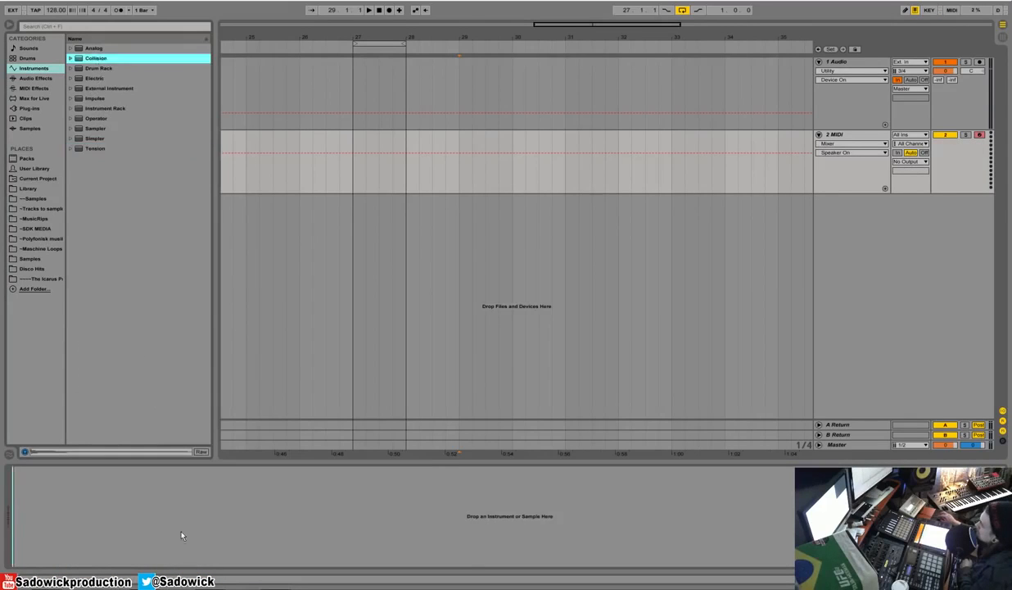
left_click_drag(180, 570, 181, 519)
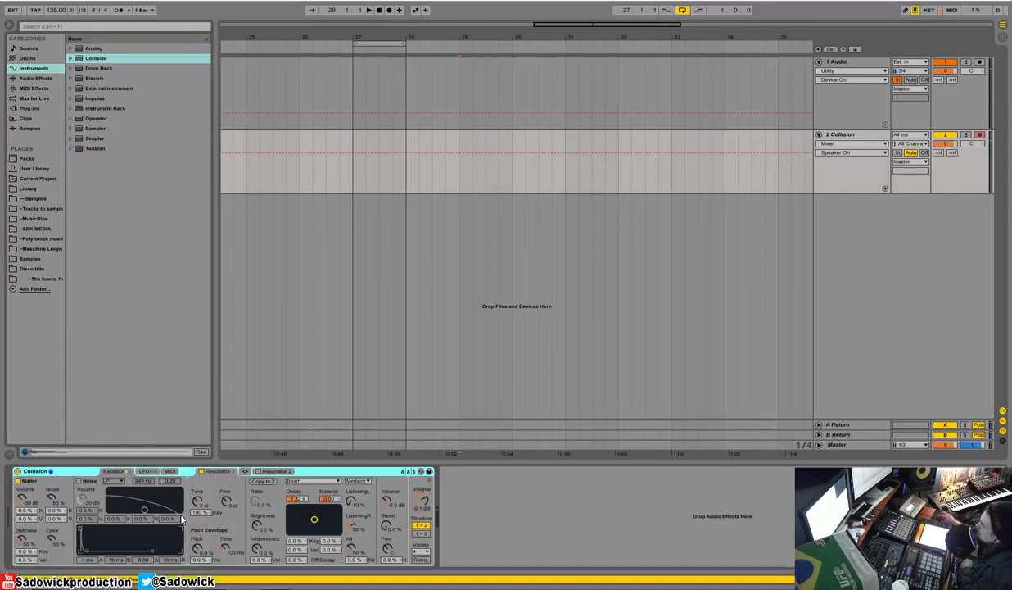
Choose Beam as the type of Collision's Resonator 1 and adjust that resonator's volume.
left_click(309, 483)
left_click(321, 470)
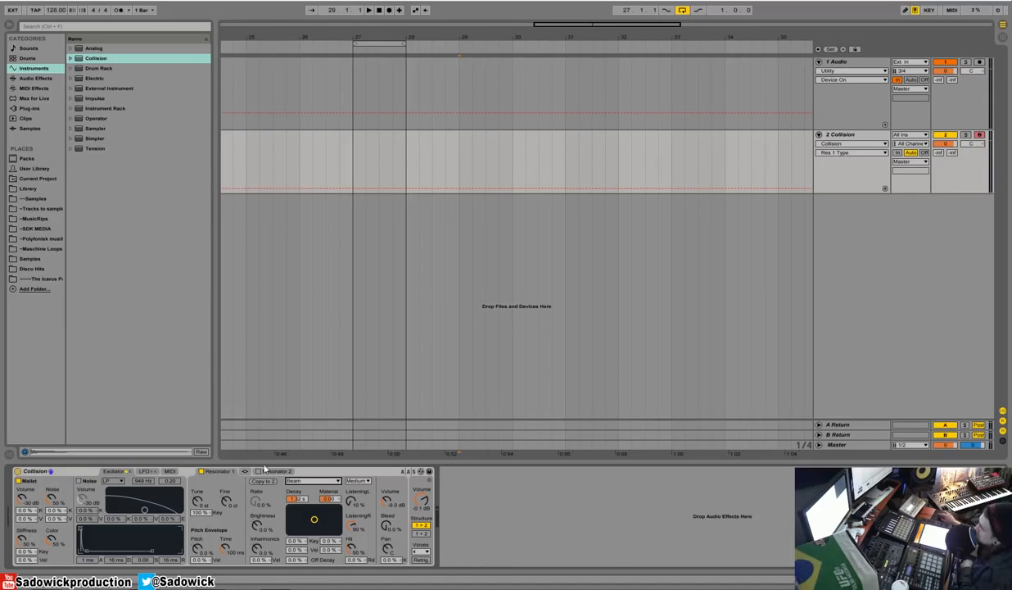
left_click(258, 472)
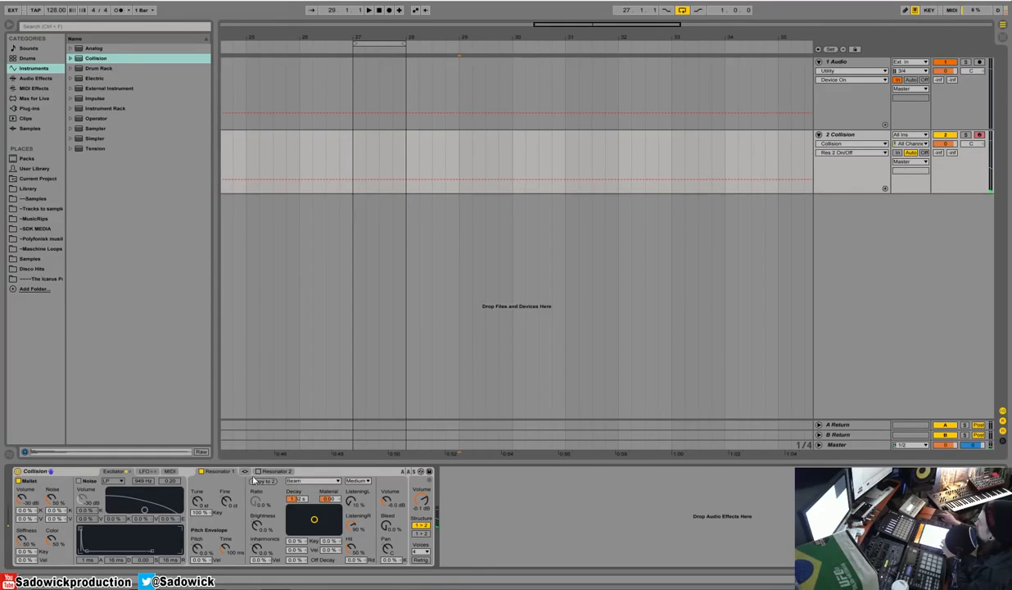
left_click(70, 58)
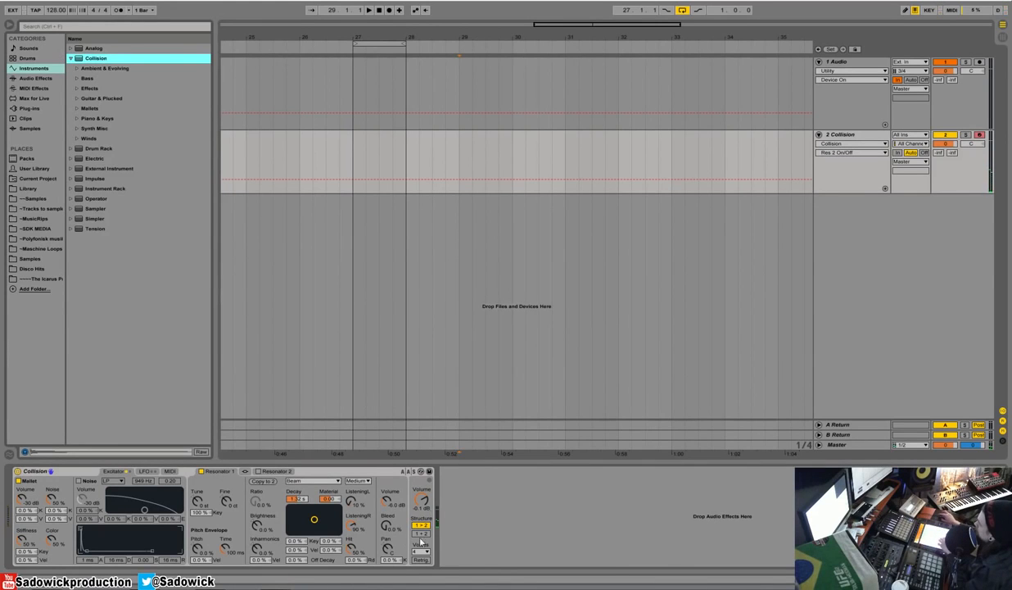
left_click_drag(388, 503, 388, 484)
Switch on Collision's Resonator 2 and set its type to Plate.
left_click(258, 471)
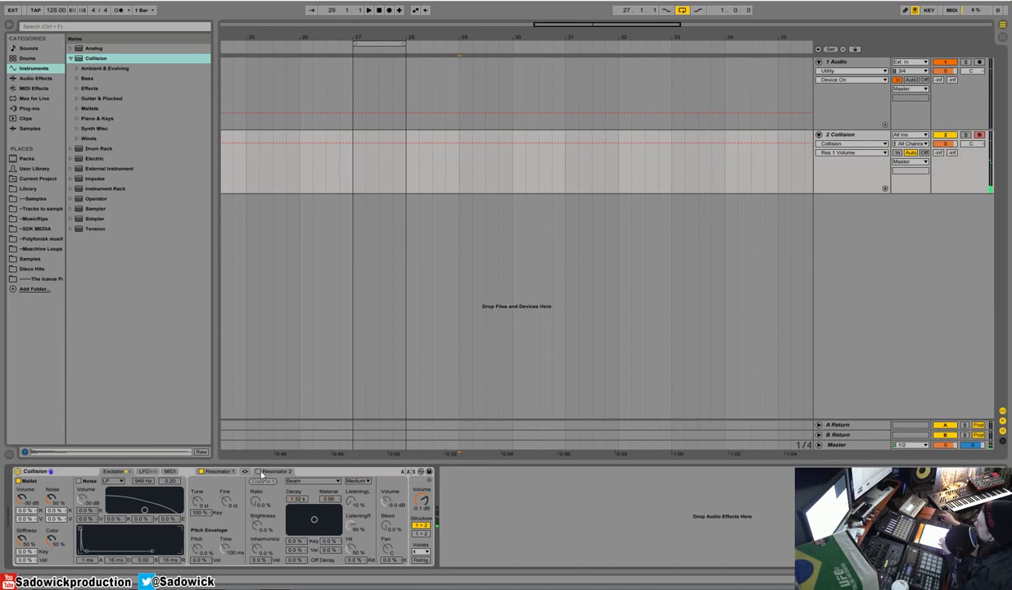
left_click(300, 481)
left_click(296, 487)
left_click(313, 483)
left_click(308, 524)
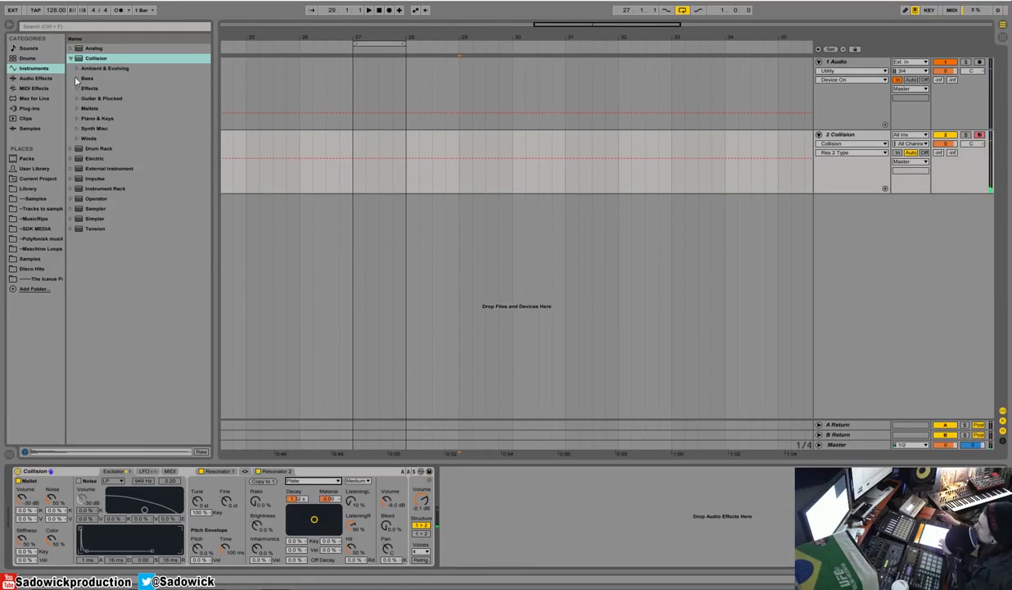
Replace the default Collision with the Balafon2 Bright preset from Collision's Mallets presets.
left_click(77, 108)
key("Down")
key("Down")
key("Down")
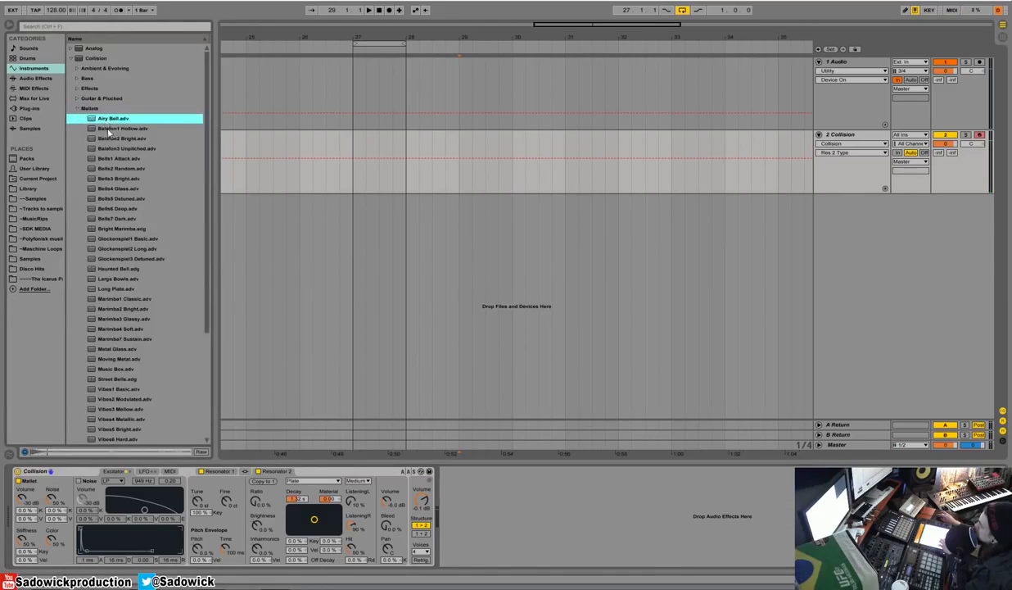
key("Down")
key("Up")
left_click_drag(105, 138, 74, 471)
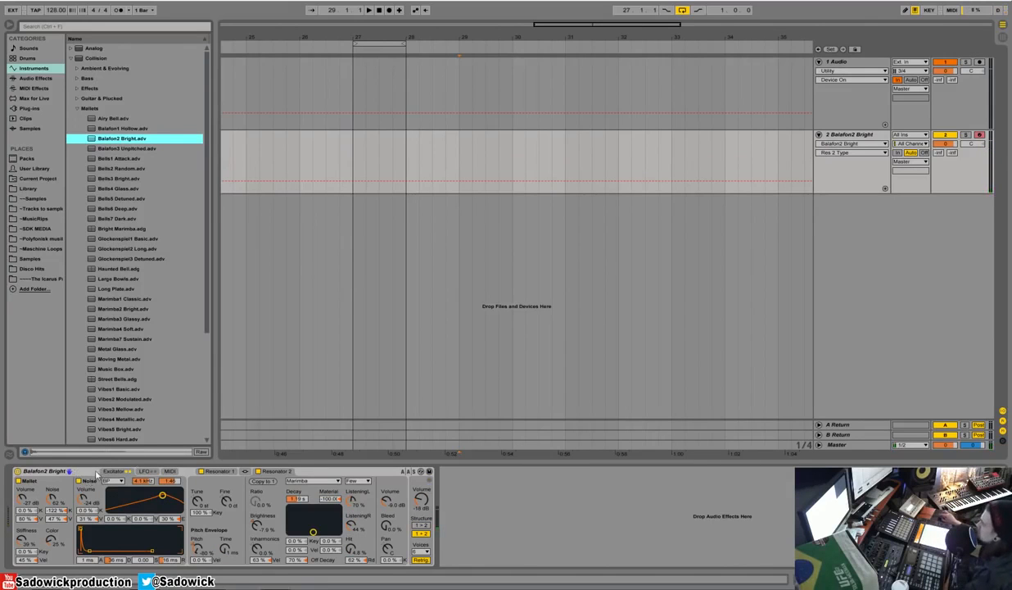
Add a Frequency Shifter after Balafon2 Bright and tweak its controls.
left_click(25, 78)
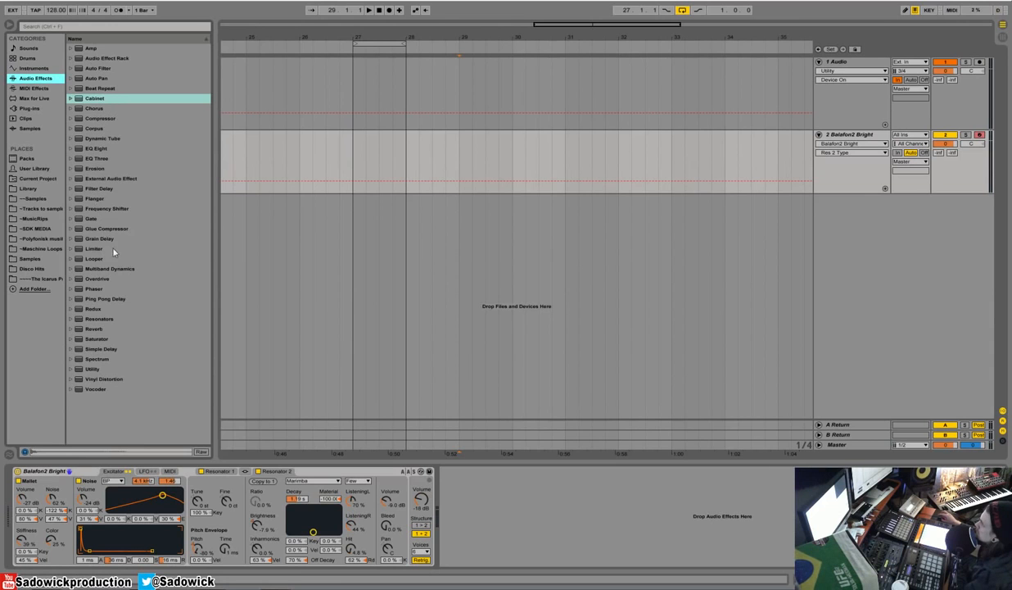
left_click_drag(96, 208, 430, 504)
left_click_drag(500, 505, 500, 489)
left_click(527, 504)
Add a linked Simple Delay after the Frequency Shifter, using Time mode at 45.4 ms, 78 % feedback and 41 % Dry/Wet.
left_click_drag(102, 348, 596, 504)
double_click(499, 471)
left_click(509, 481)
left_click(474, 508)
left_click(504, 508)
left_click_drag(504, 508, 507, 564)
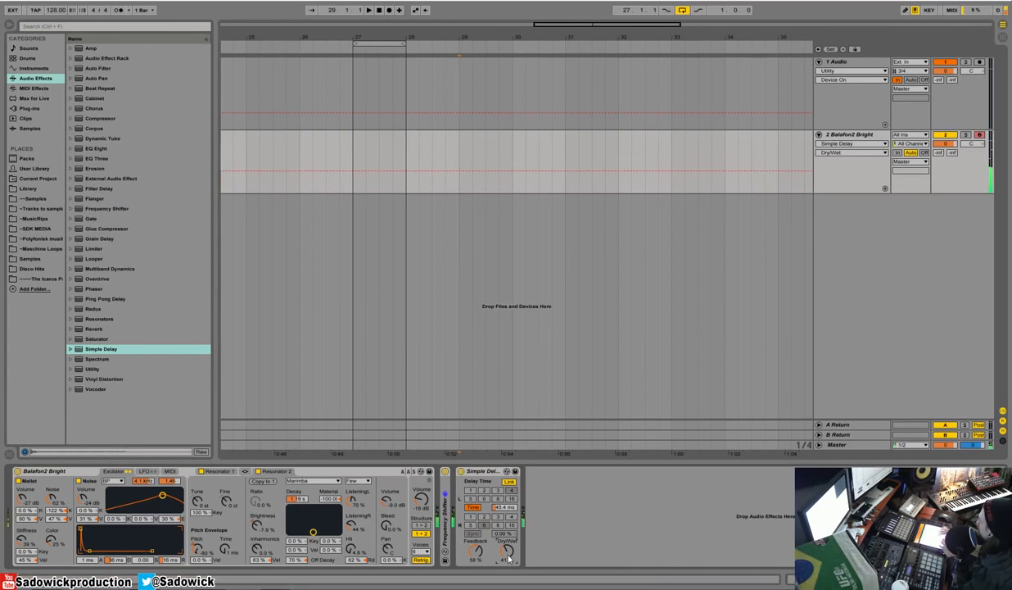
left_click_drag(505, 507, 504, 509)
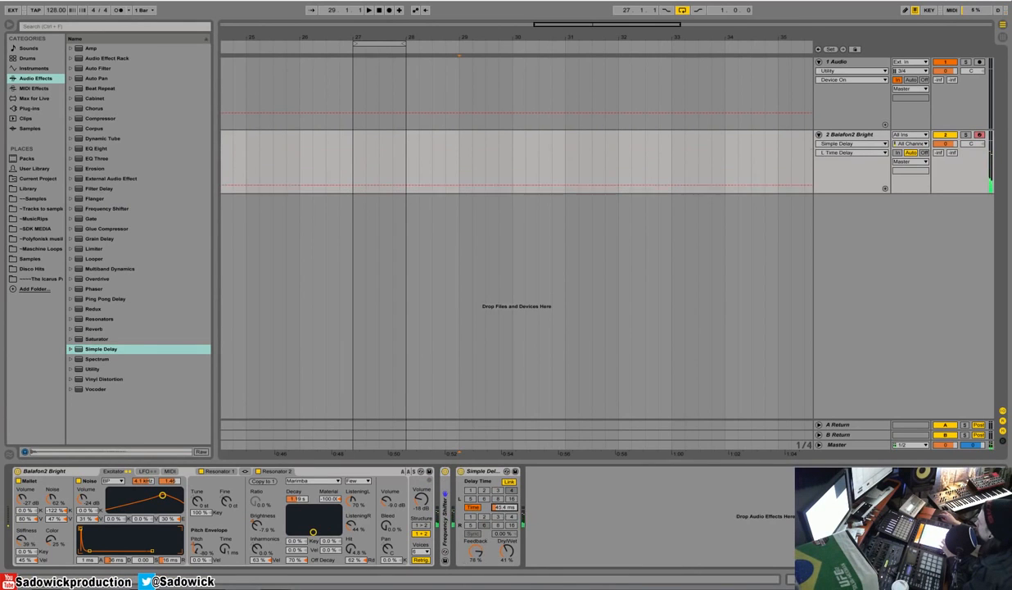
Add a Reverb after the Simple Delay, collapsing the Simple Delay and leaving the Reverb unfolded.
left_click_drag(123, 329, 554, 501)
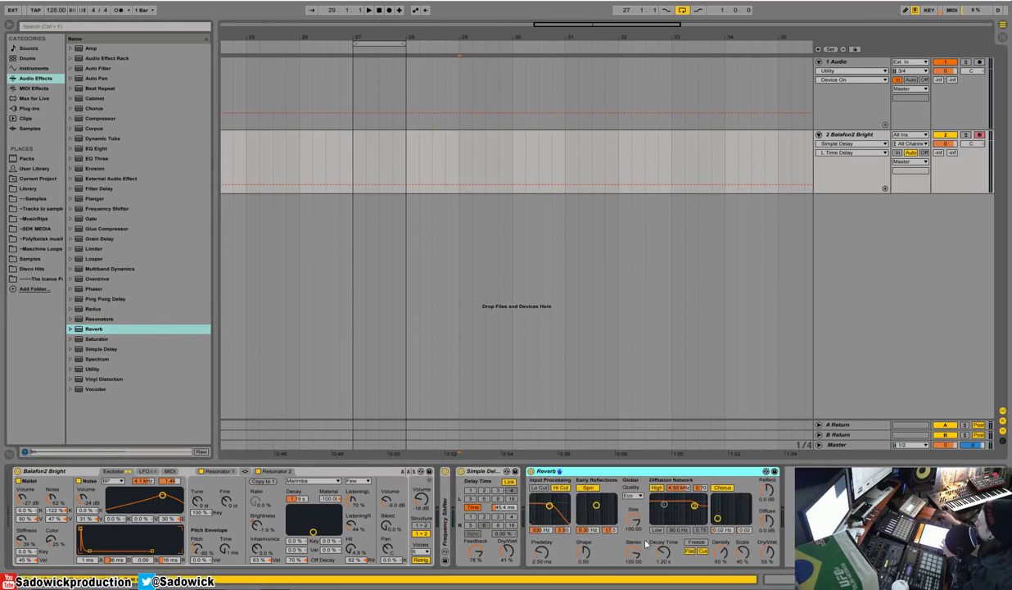
double_click(491, 473)
double_click(509, 472)
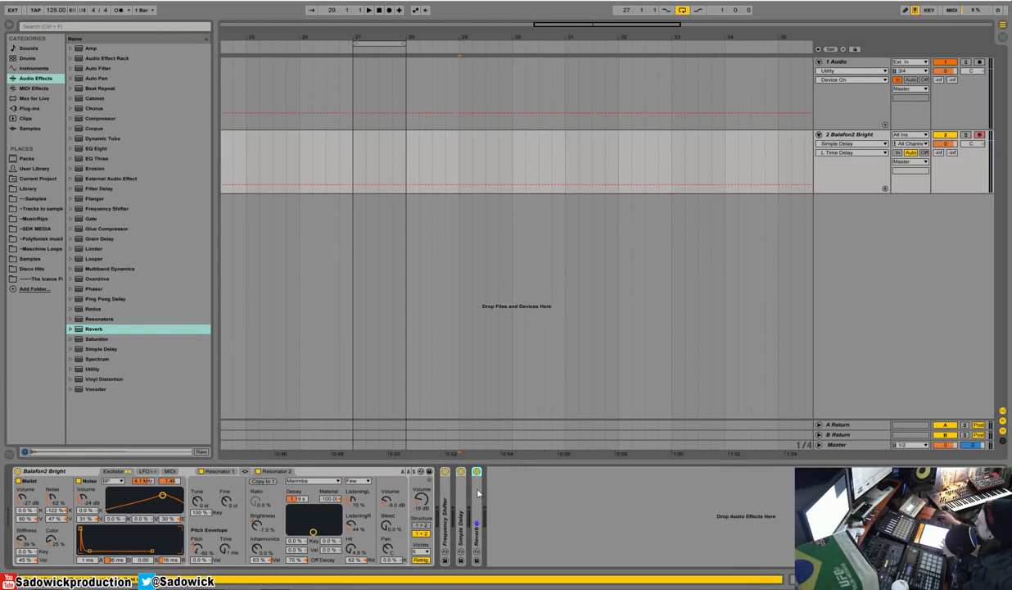
double_click(476, 489)
Set the Reverb's decay time to 5.70 s and Dry/Wet to 38 %, switching off Hi Cut, Spin, High, Chorus, Flat and Cut.
left_click_drag(610, 552, 610, 525)
left_click(507, 489)
left_click(534, 488)
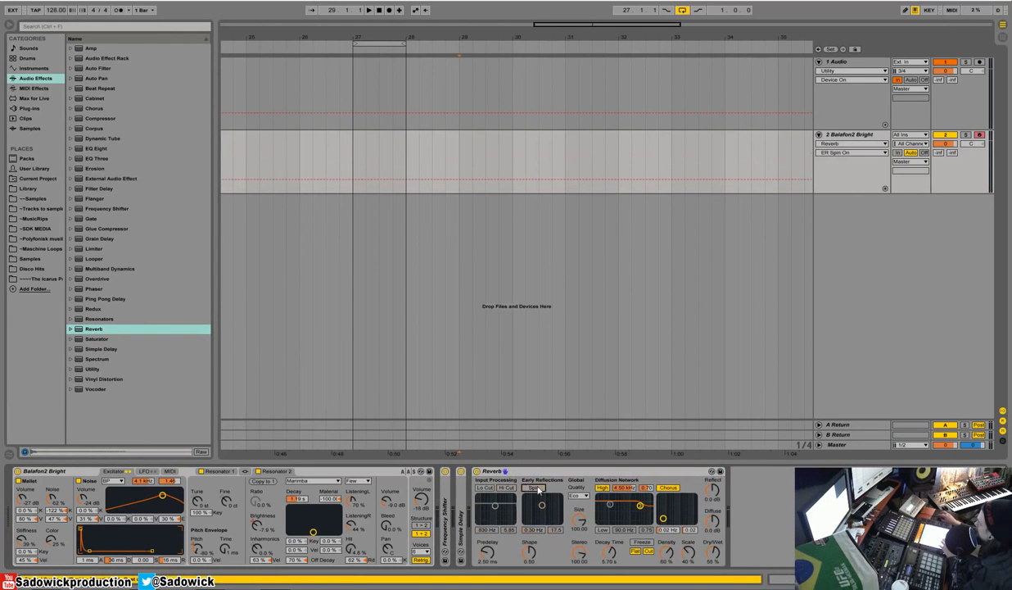
left_click(604, 489)
left_click(668, 488)
left_click(636, 551)
left_click(648, 551)
left_click(712, 557)
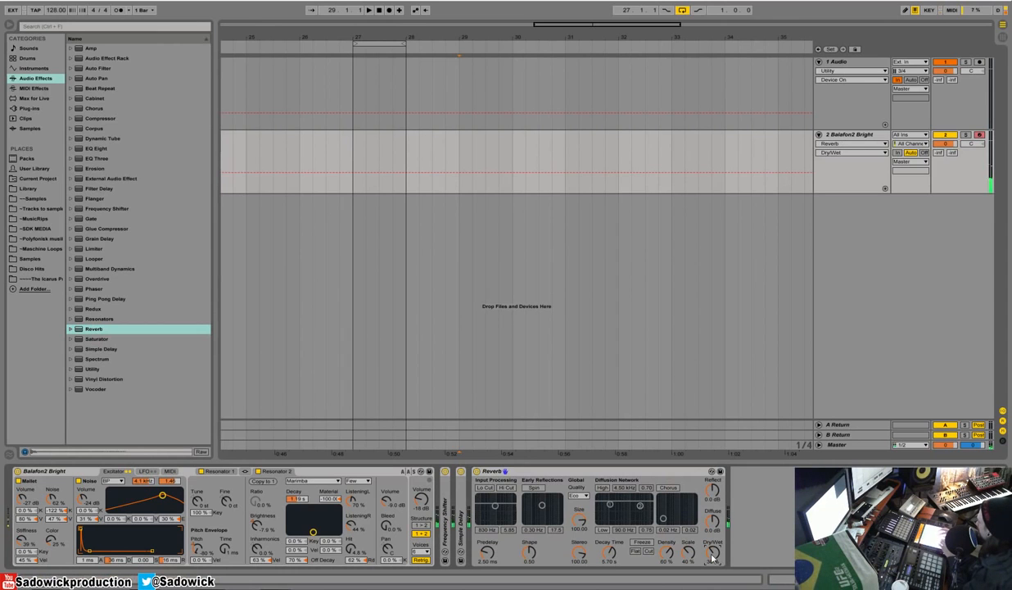
Add a Compressor after the Reverb with an inf:1 ratio and a threshold of -31.0 dB, collapsing the Reverb.
left_click(79, 119)
left_click_drag(79, 119, 765, 499)
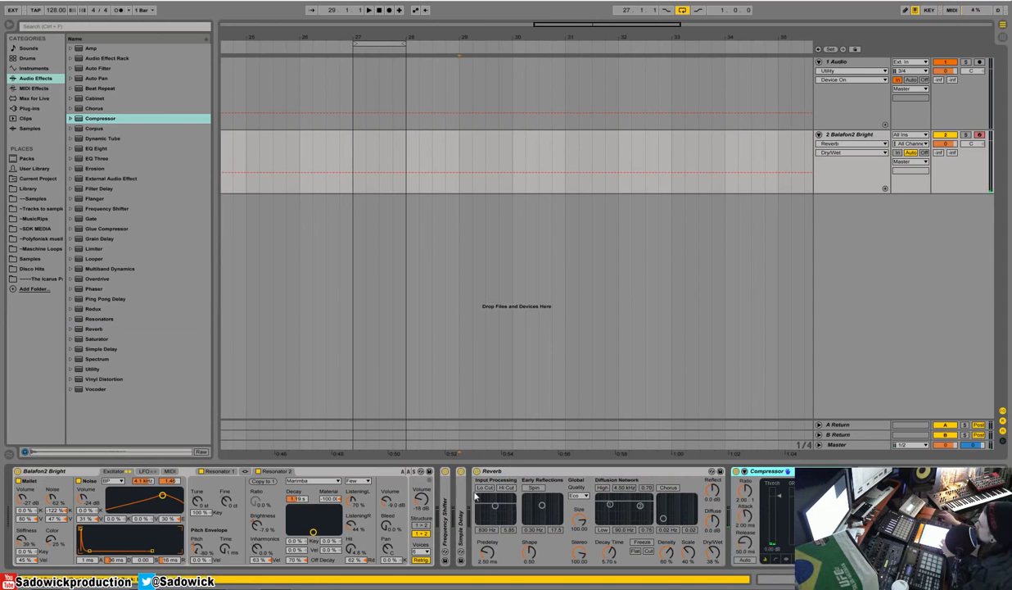
double_click(576, 475)
left_click_drag(535, 496, 535, 539)
left_click_drag(502, 490, 502, 453)
left_click_drag(535, 539, 535, 531)
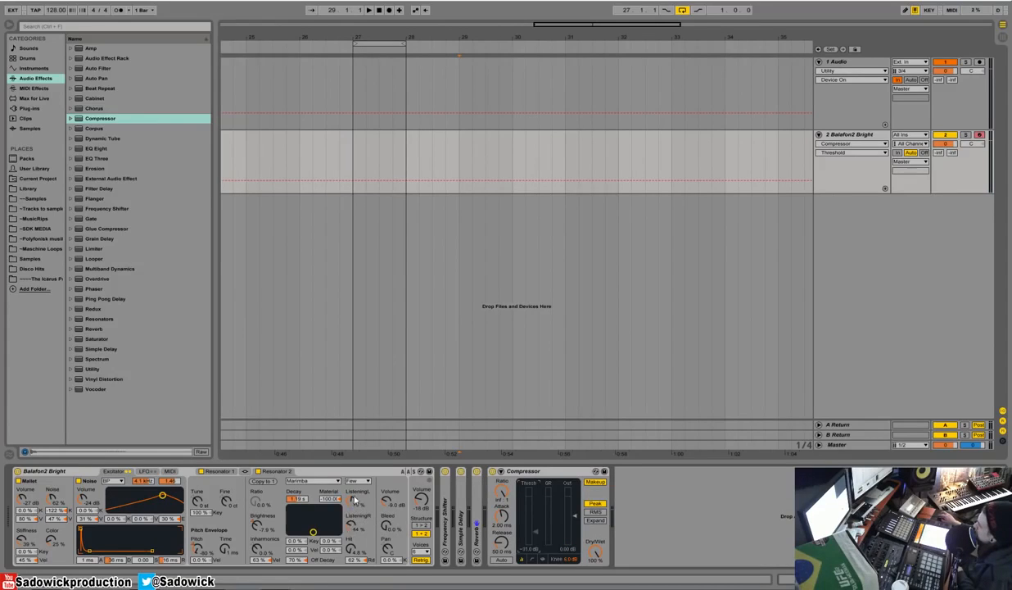
Set Balafon2 Bright's Resonator 2 to Listening L 41 %, Listening R 87 % and Hit 29 %, and collapse the instrument.
mouse_move(352, 502)
left_mouse_down()
mouse_move(352, 520)
mouse_move(352, 512)
left_mouse_up()
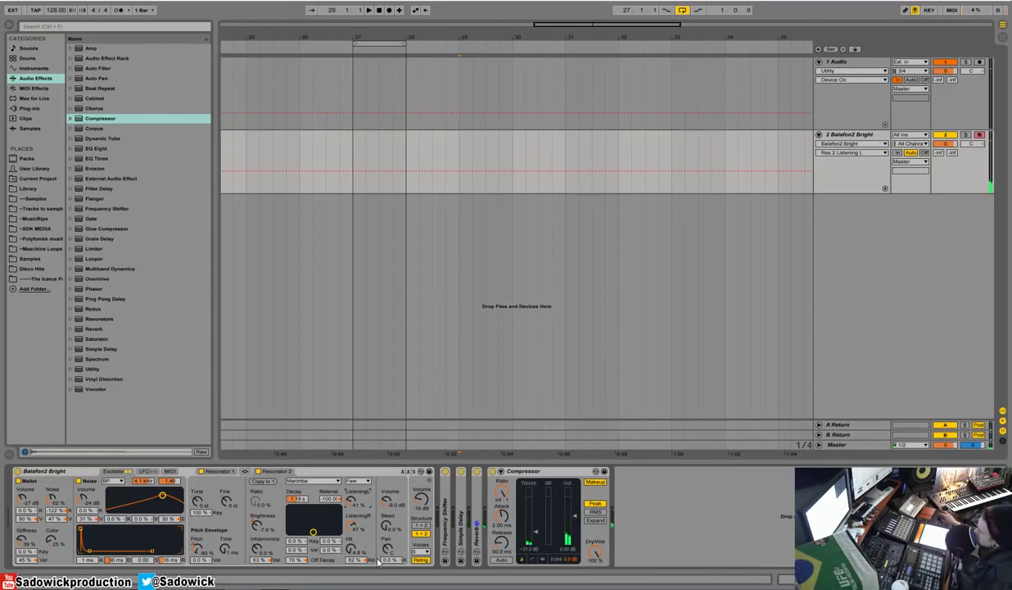
left_click_drag(351, 550, 352, 524)
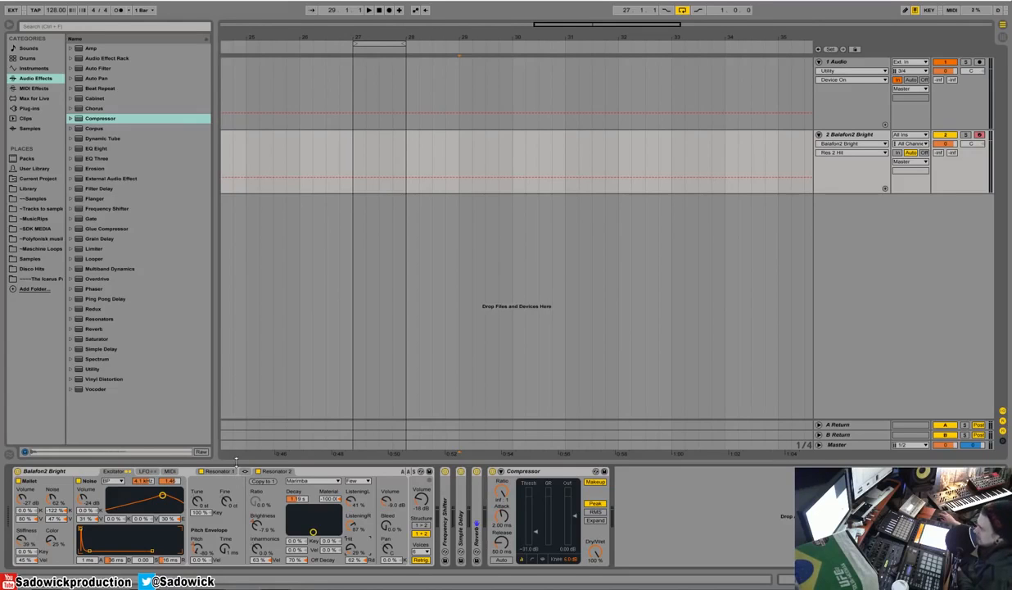
double_click(64, 470)
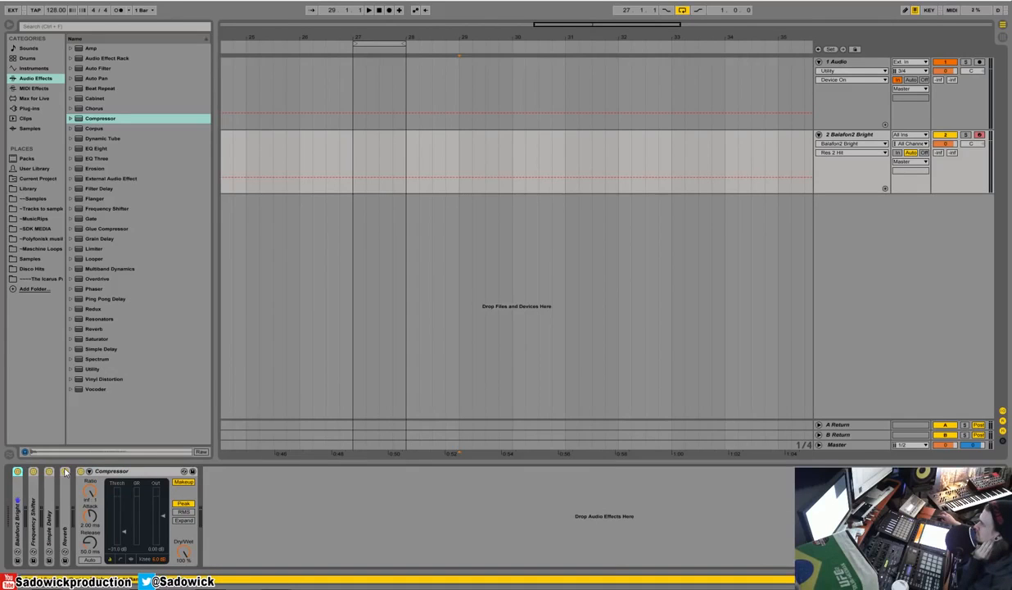